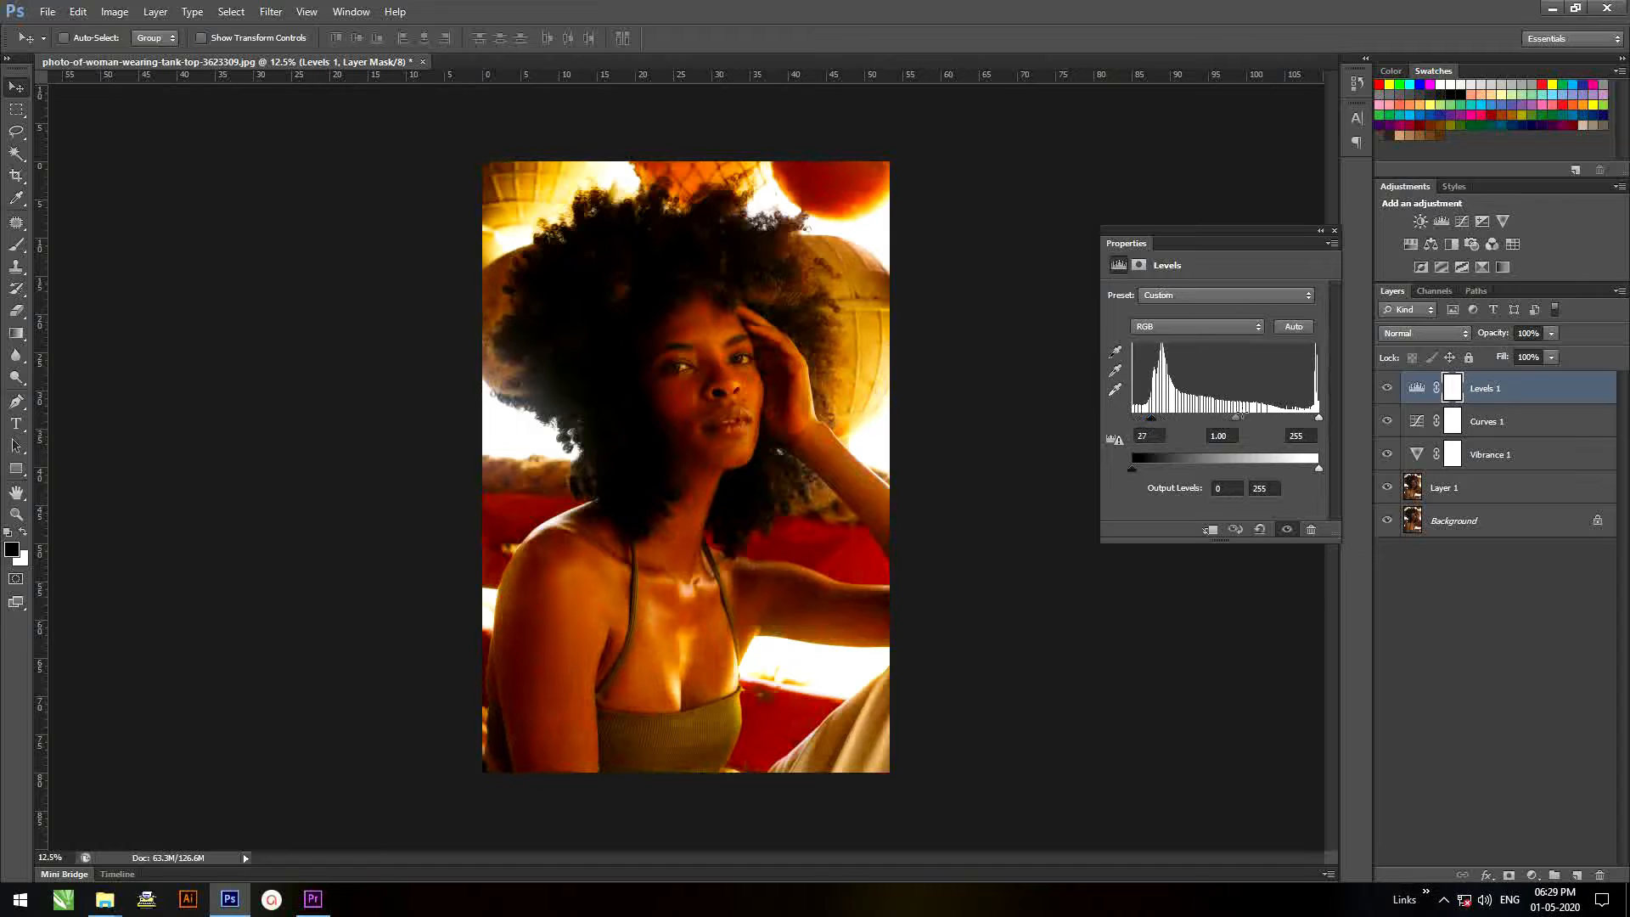
# - Set the white input level of the Levels adjustment to 194
pyautogui.moveTo(1319, 417); pyautogui.dragTo(1280, 424)
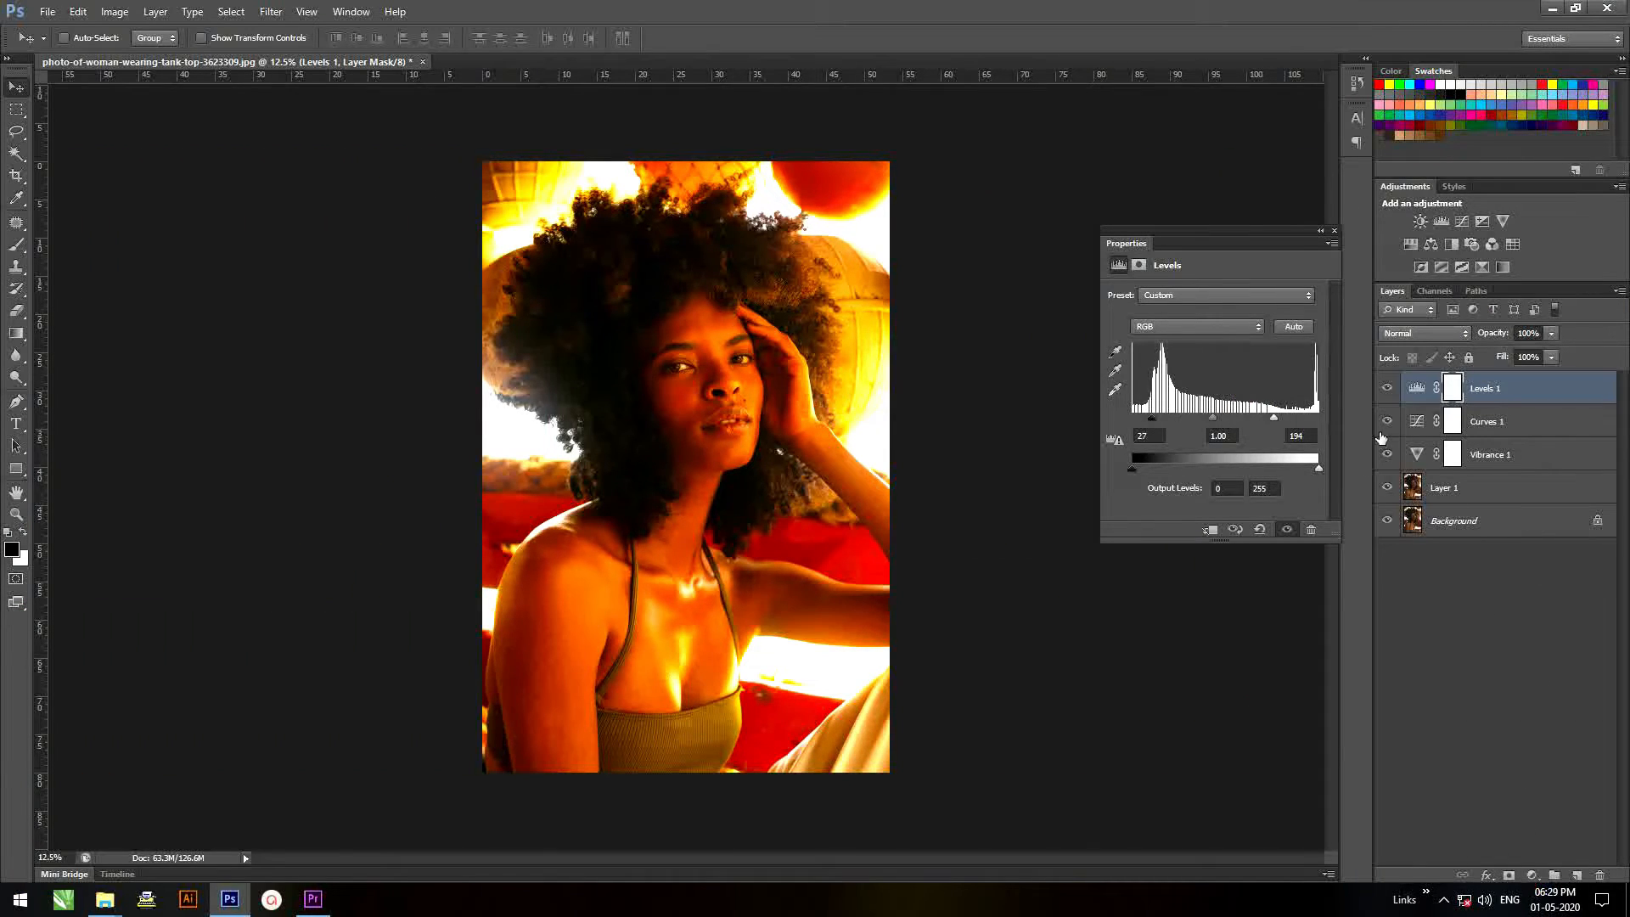
# - Create a new empty layer and place it between Layer 1 and the Vibrance adjustment
pyautogui.hotkey('ctrl', 'shift', 'n')
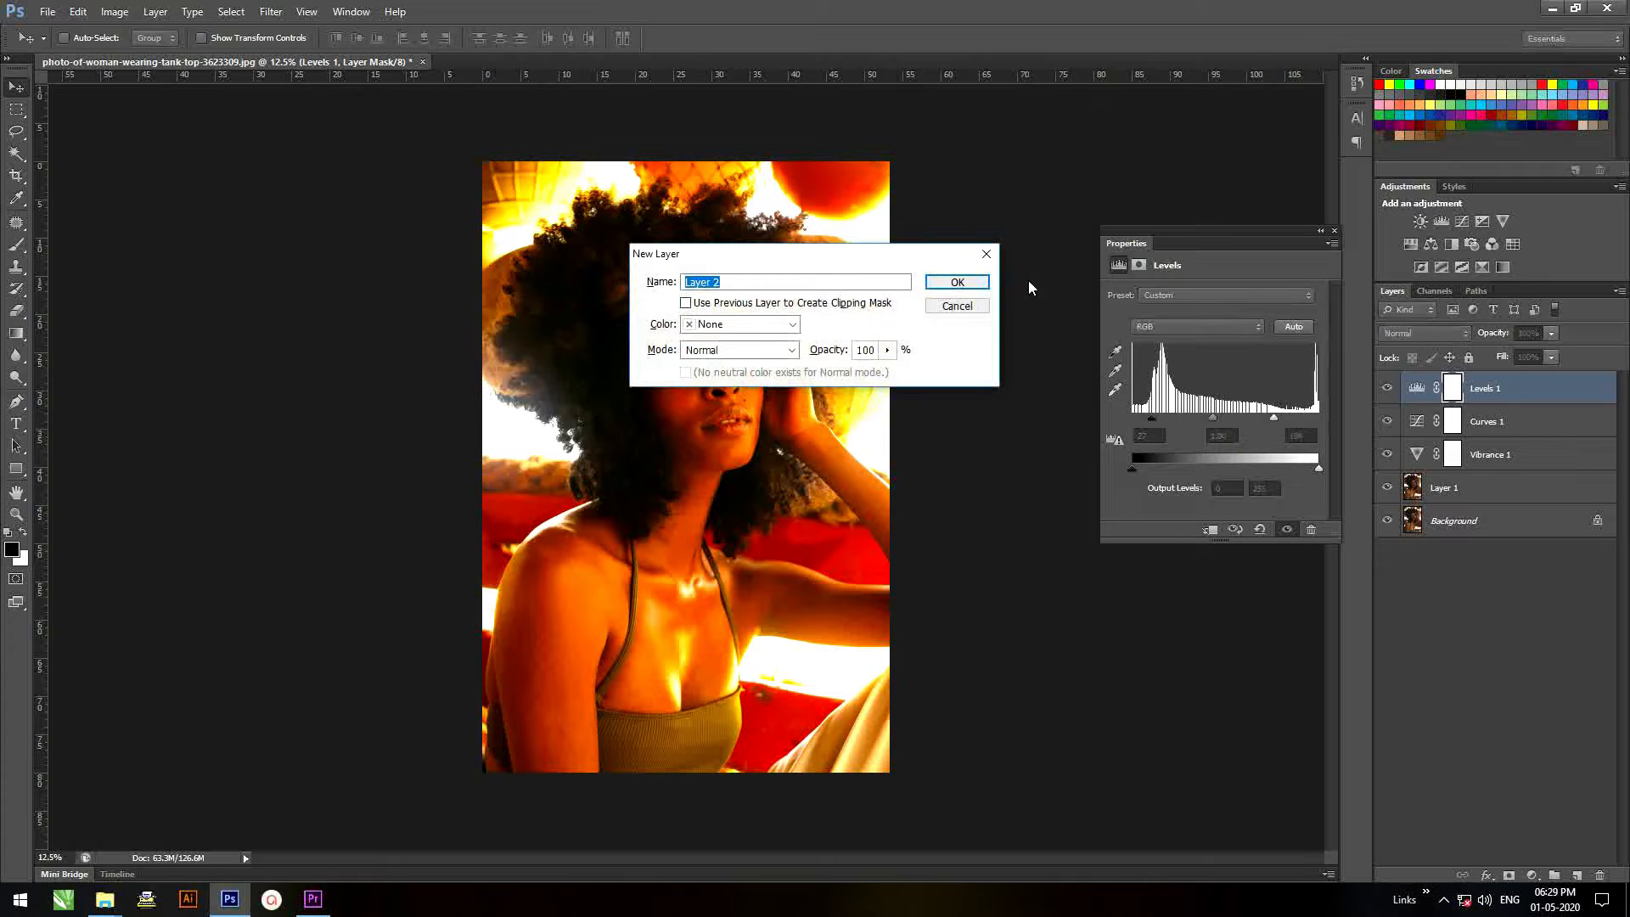
pyautogui.click(957, 282)
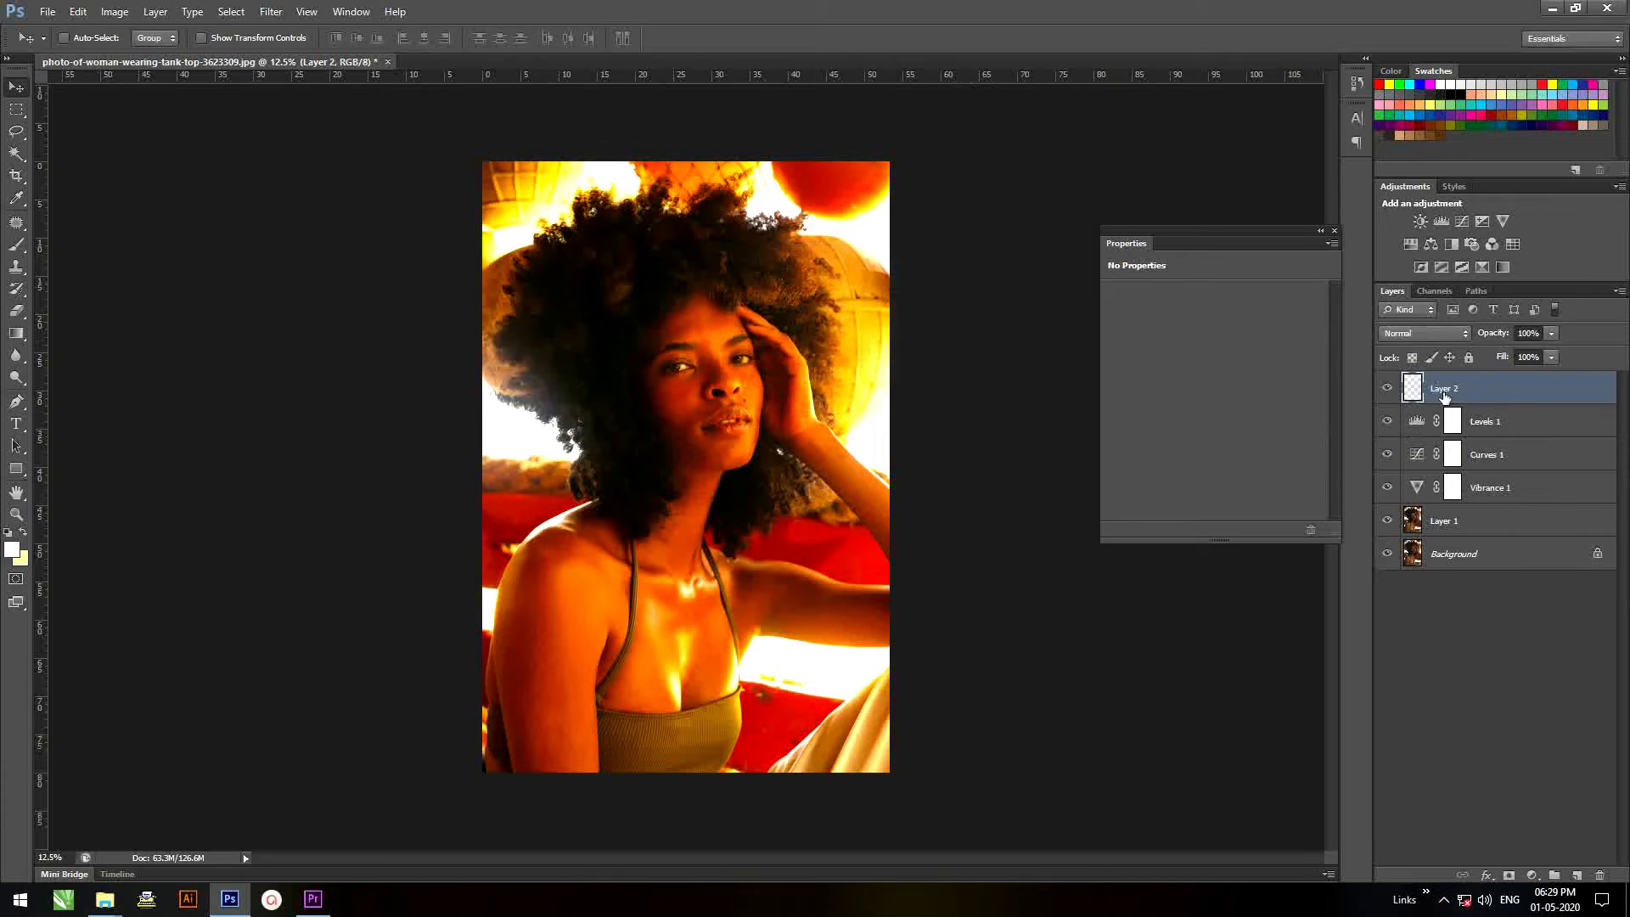
pyautogui.moveTo(1443, 395); pyautogui.dragTo(1446, 505)
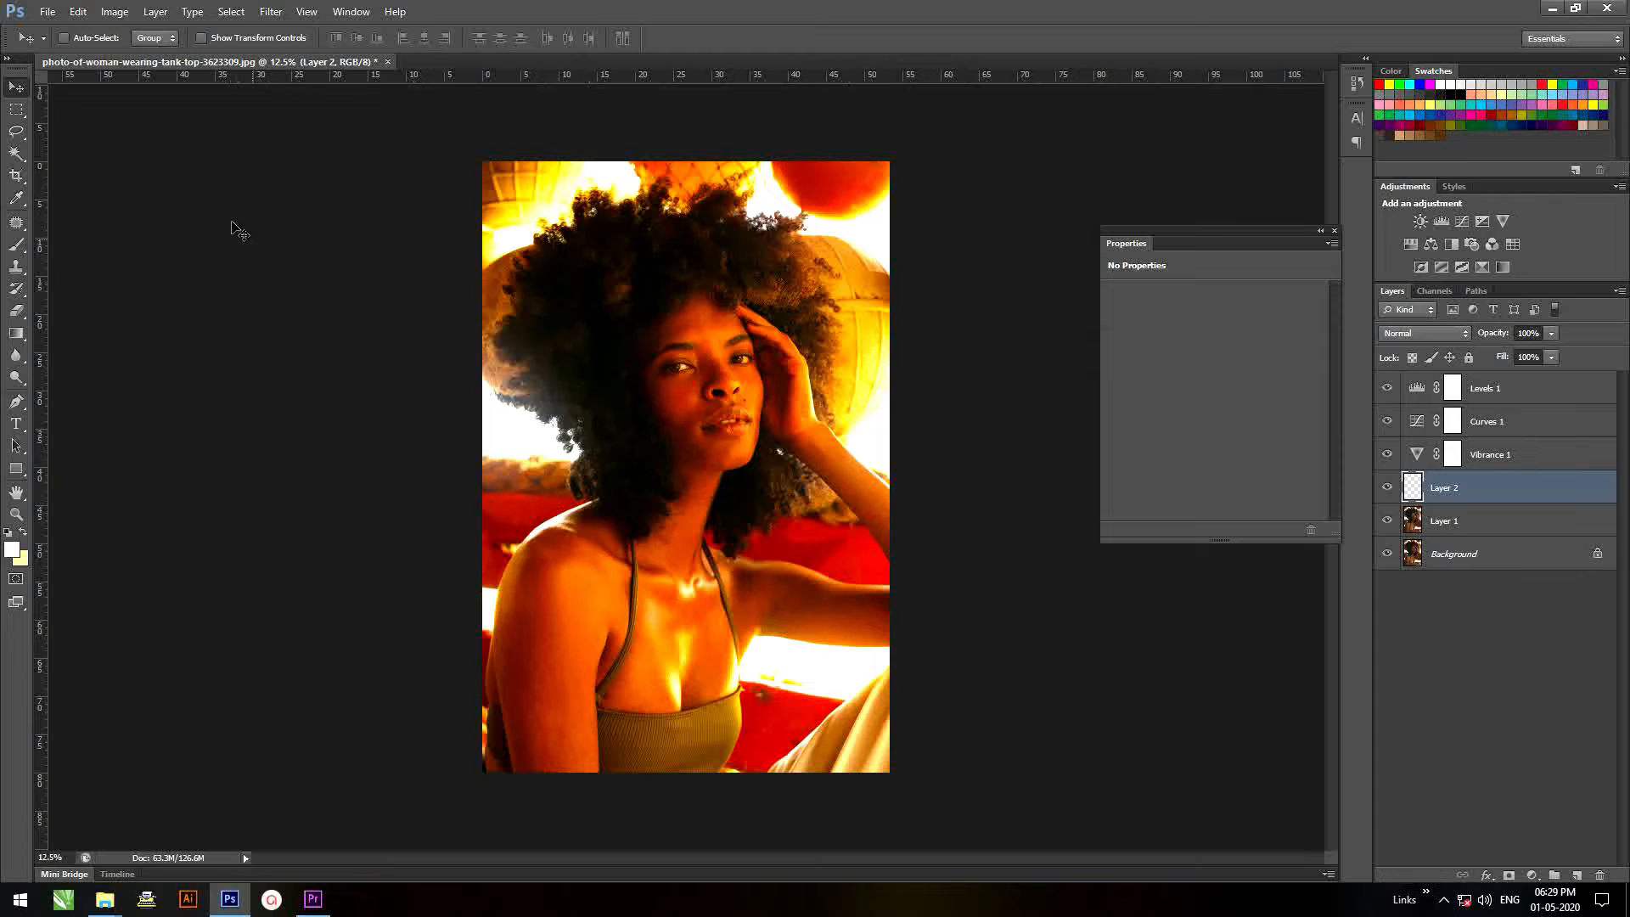
# - Paint white highlights around the woman's hair on Layer 2 with an Overlay-mode brush at 35% opacity and 30% flow
pyautogui.press('b')
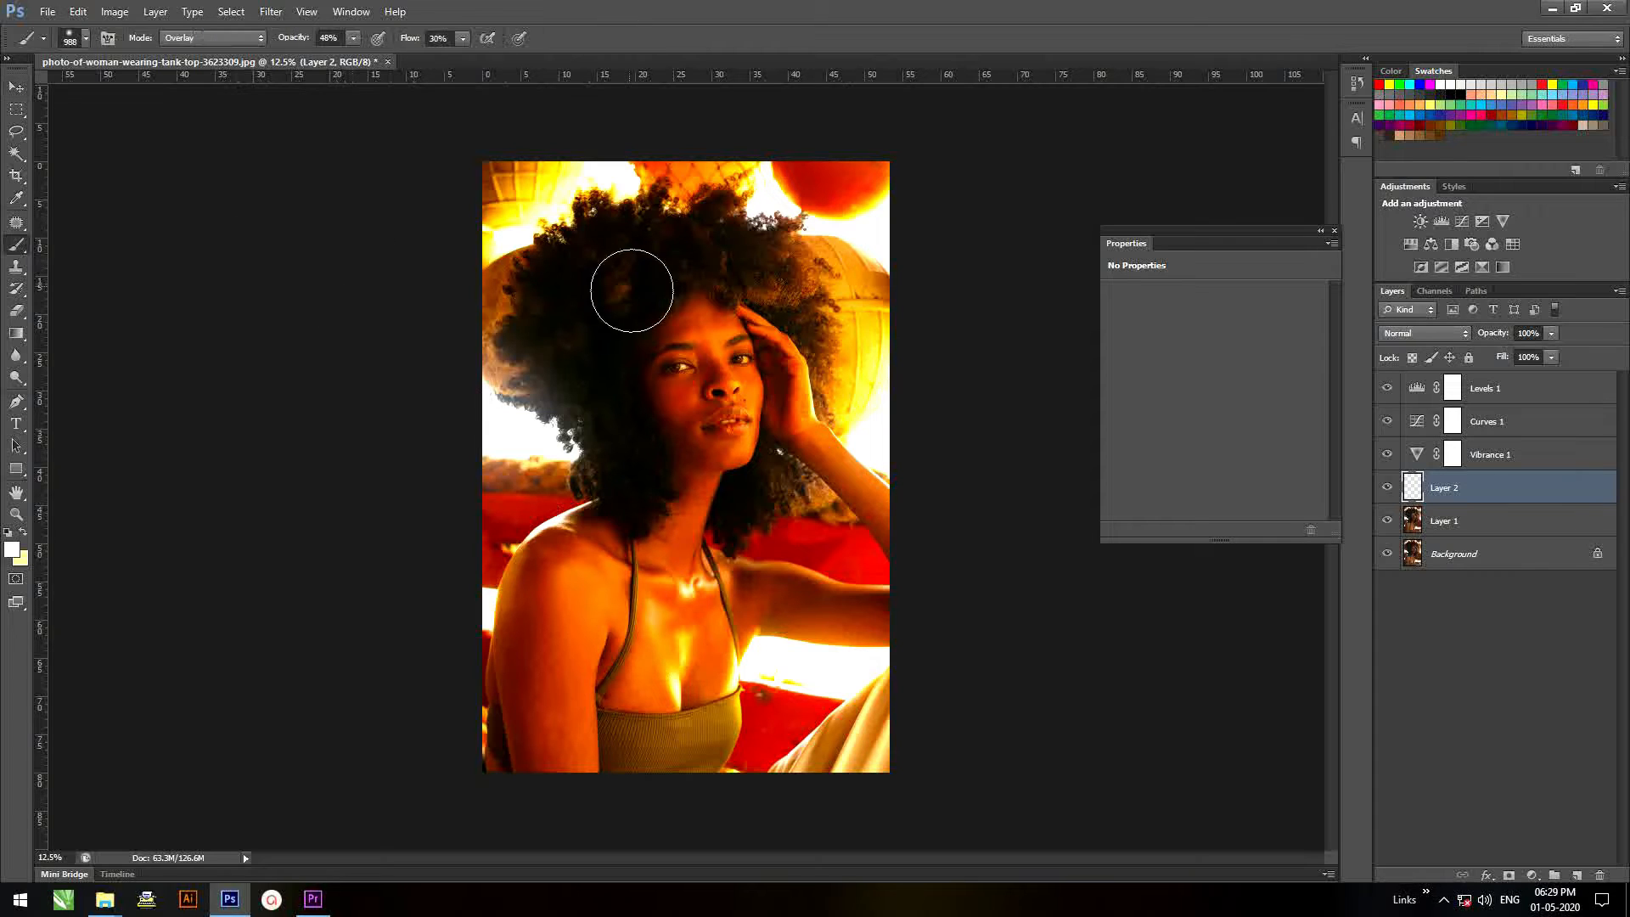
pyautogui.click(209, 38)
pyautogui.click(209, 38)
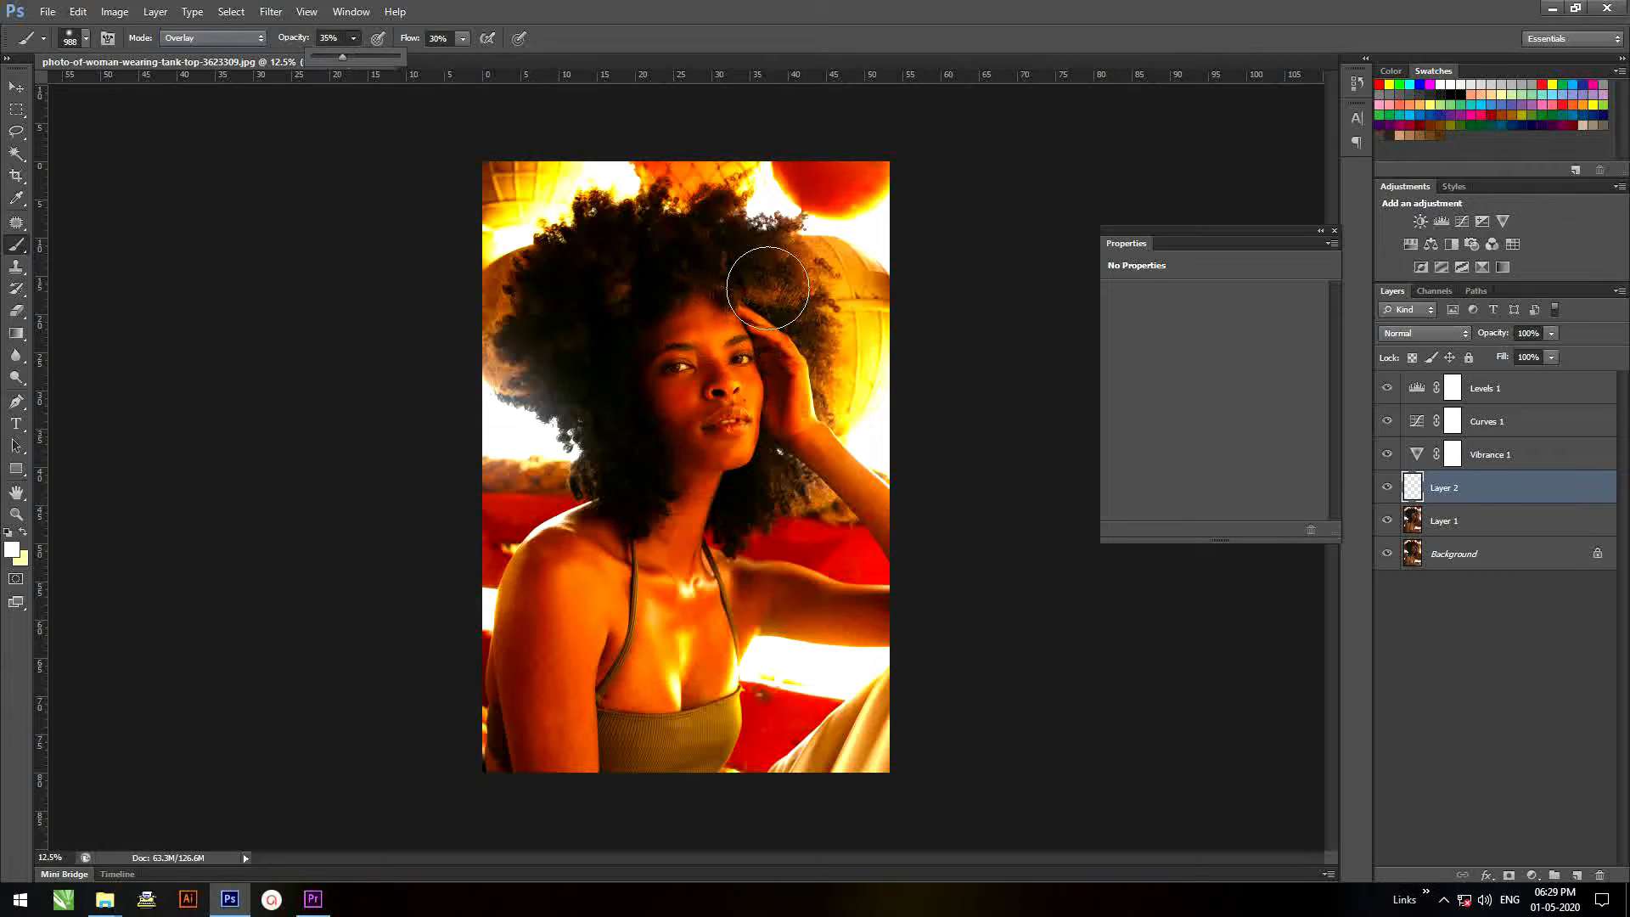
pyautogui.moveTo(803, 372); pyautogui.dragTo(823, 375)
pyautogui.click(846, 362)
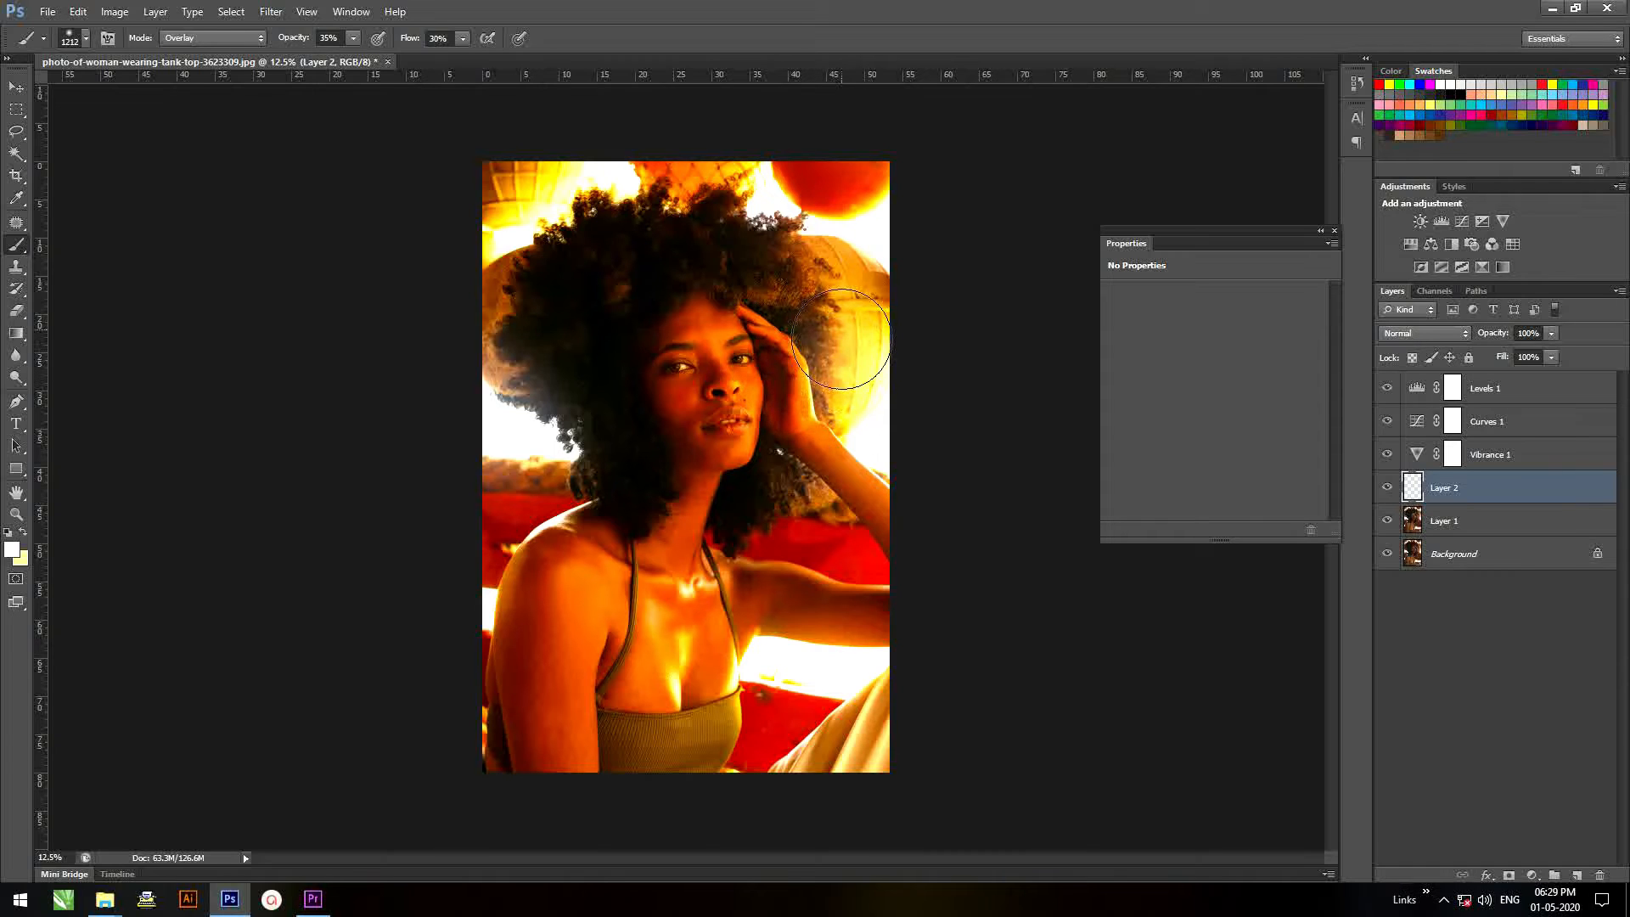
pyautogui.click(832, 273)
pyautogui.click(743, 200)
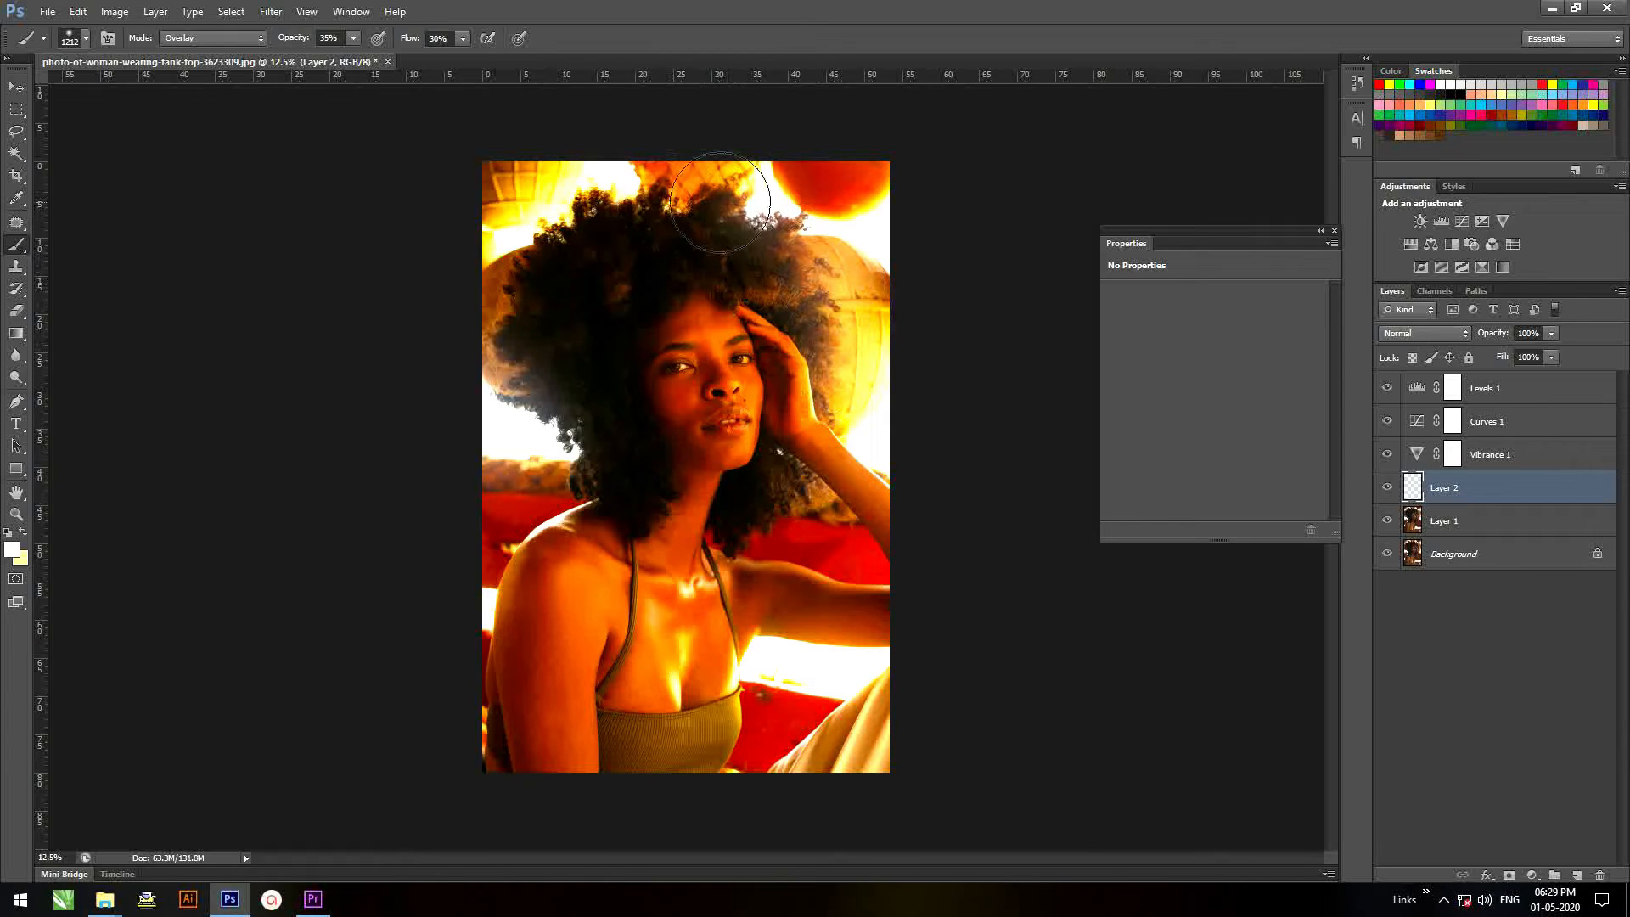
pyautogui.moveTo(571, 202)
pyautogui.mouseDown()
pyautogui.moveTo(607, 254)
pyautogui.moveTo(523, 301)
pyautogui.moveTo(506, 373)
pyautogui.moveTo(552, 431)
pyautogui.moveTo(570, 515)
pyautogui.mouseUp()
# - Brush soft highlights over the woman's face, chest and shoulder at 20% opacity and 16% flow
pyautogui.moveTo(728, 474)
pyautogui.mouseDown()
pyautogui.moveTo(689, 462)
pyautogui.moveTo(703, 457)
pyautogui.mouseUp()
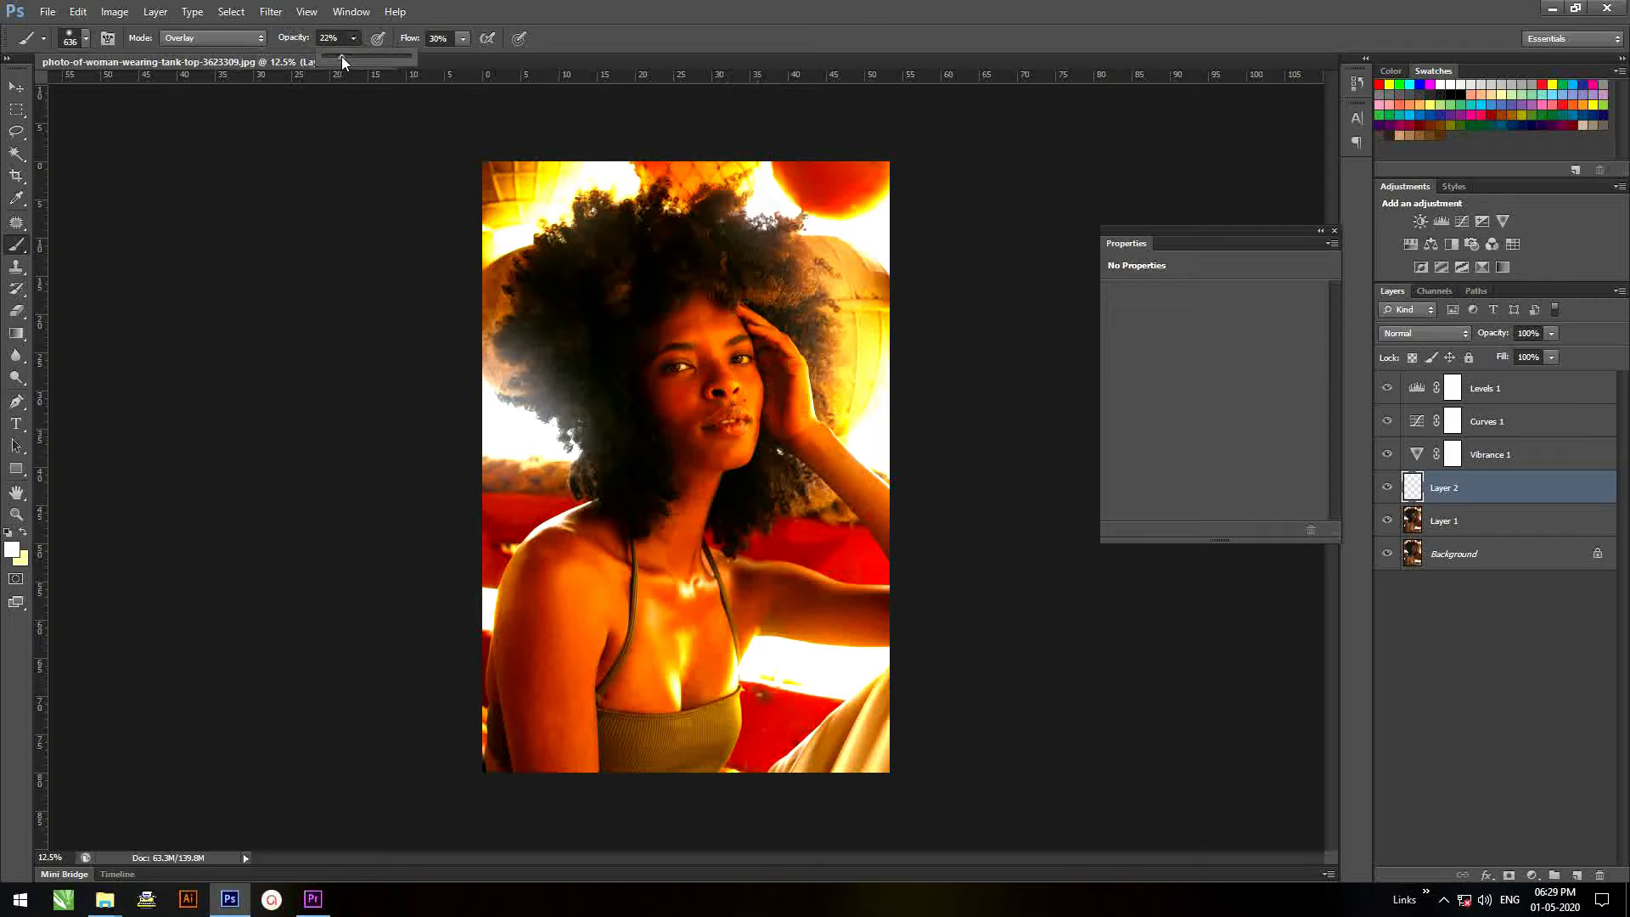
pyautogui.moveTo(342, 56); pyautogui.dragTo(340, 56)
pyautogui.click(464, 39)
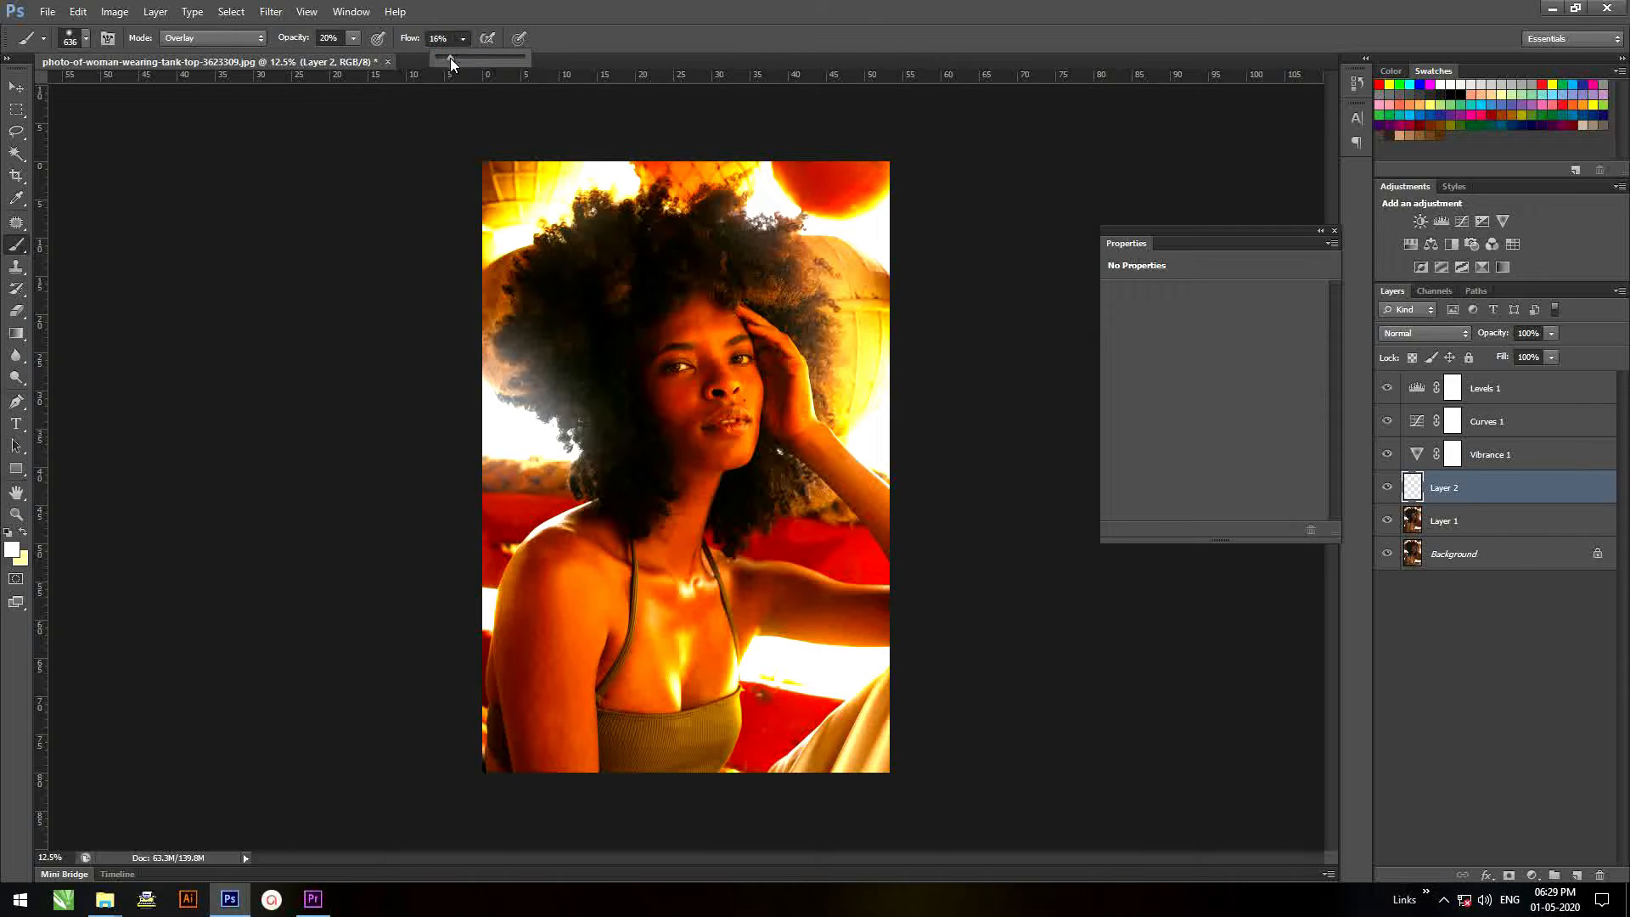
pyautogui.click(730, 343)
pyautogui.moveTo(731, 343); pyautogui.dragTo(741, 348)
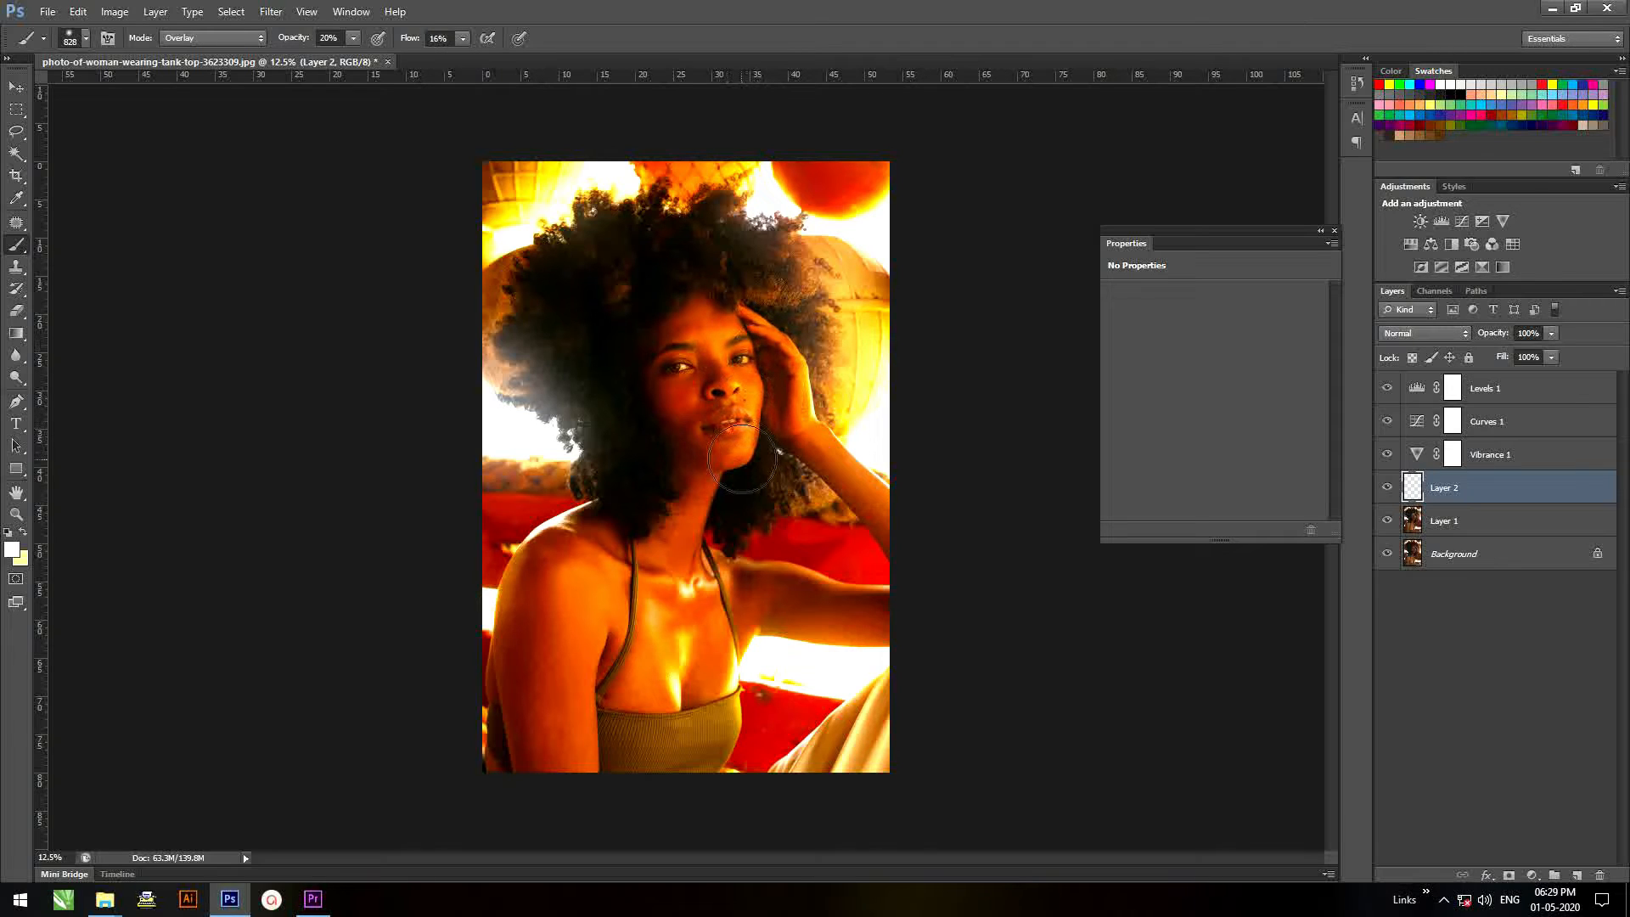
pyautogui.moveTo(744, 610); pyautogui.dragTo(846, 696)
pyautogui.click(674, 643)
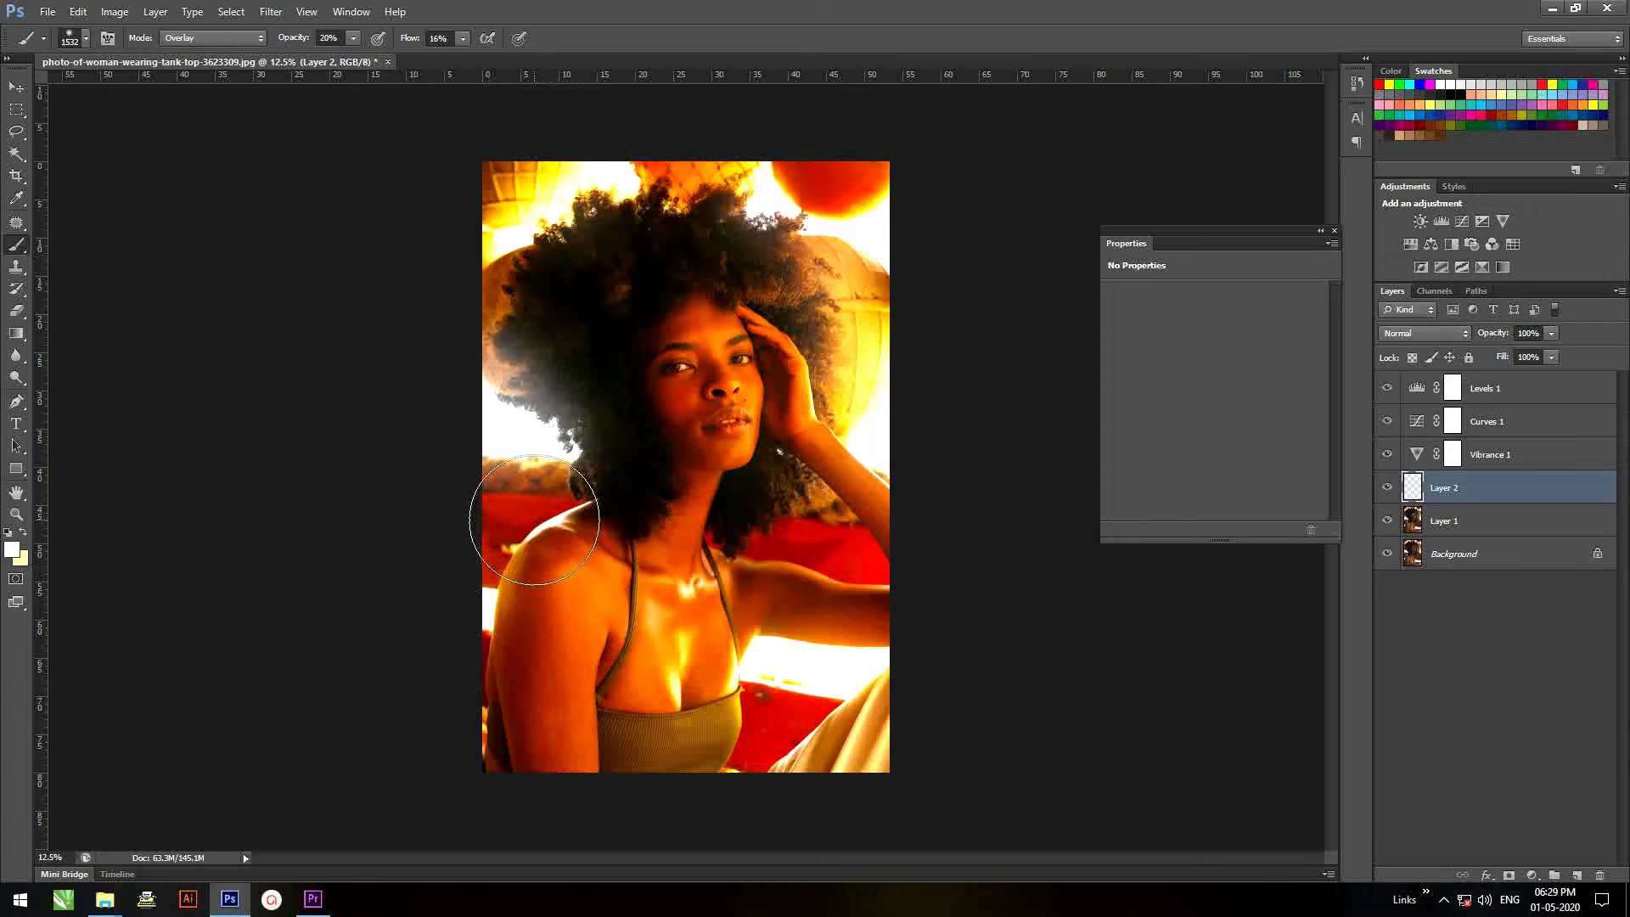
pyautogui.click(534, 520)
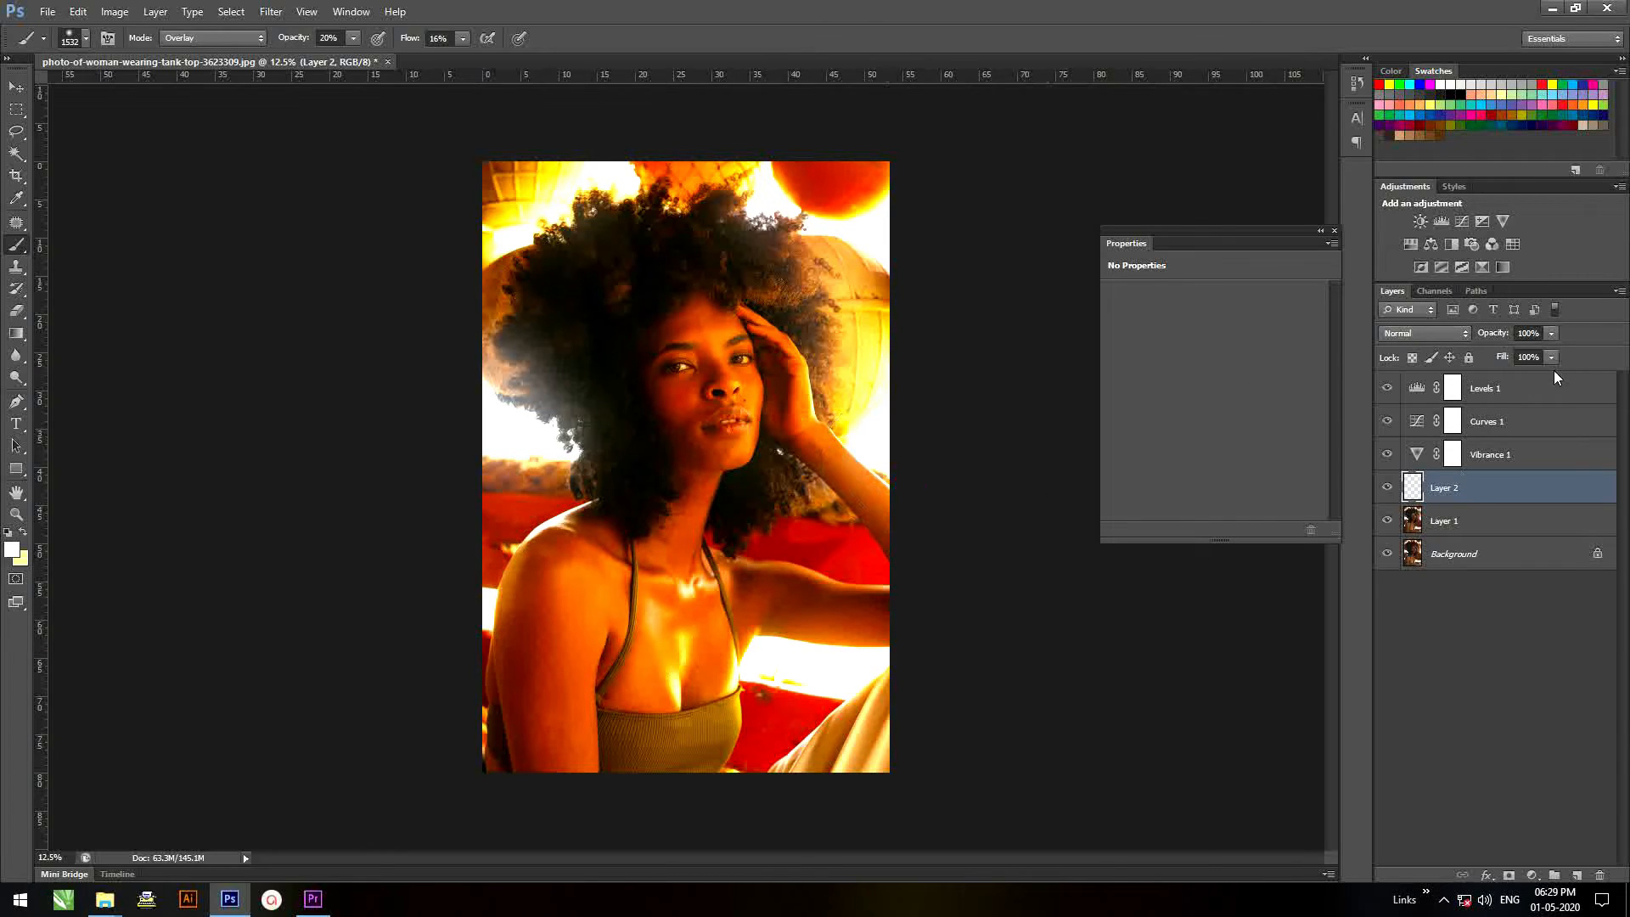
# - Set Layer 2's blend mode to Overlay and brush more light over the shoulder and upper arm
pyautogui.click(1463, 335)
pyautogui.click(1405, 564)
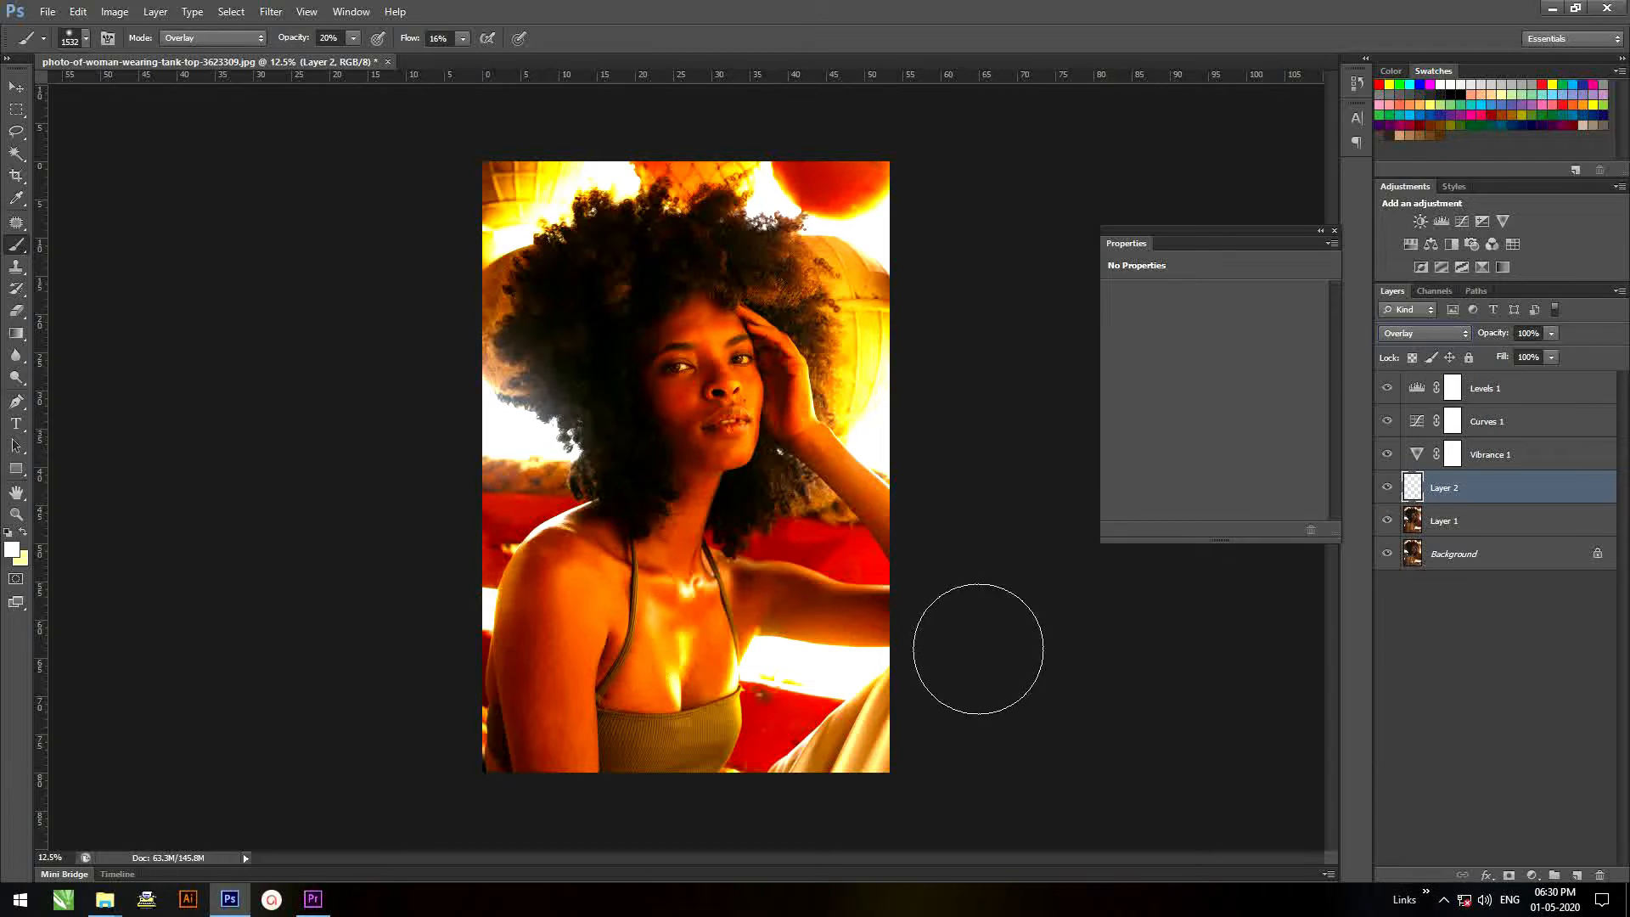
pyautogui.moveTo(527, 556)
pyautogui.mouseDown()
pyautogui.moveTo(569, 504)
pyautogui.moveTo(491, 611)
pyautogui.mouseUp()
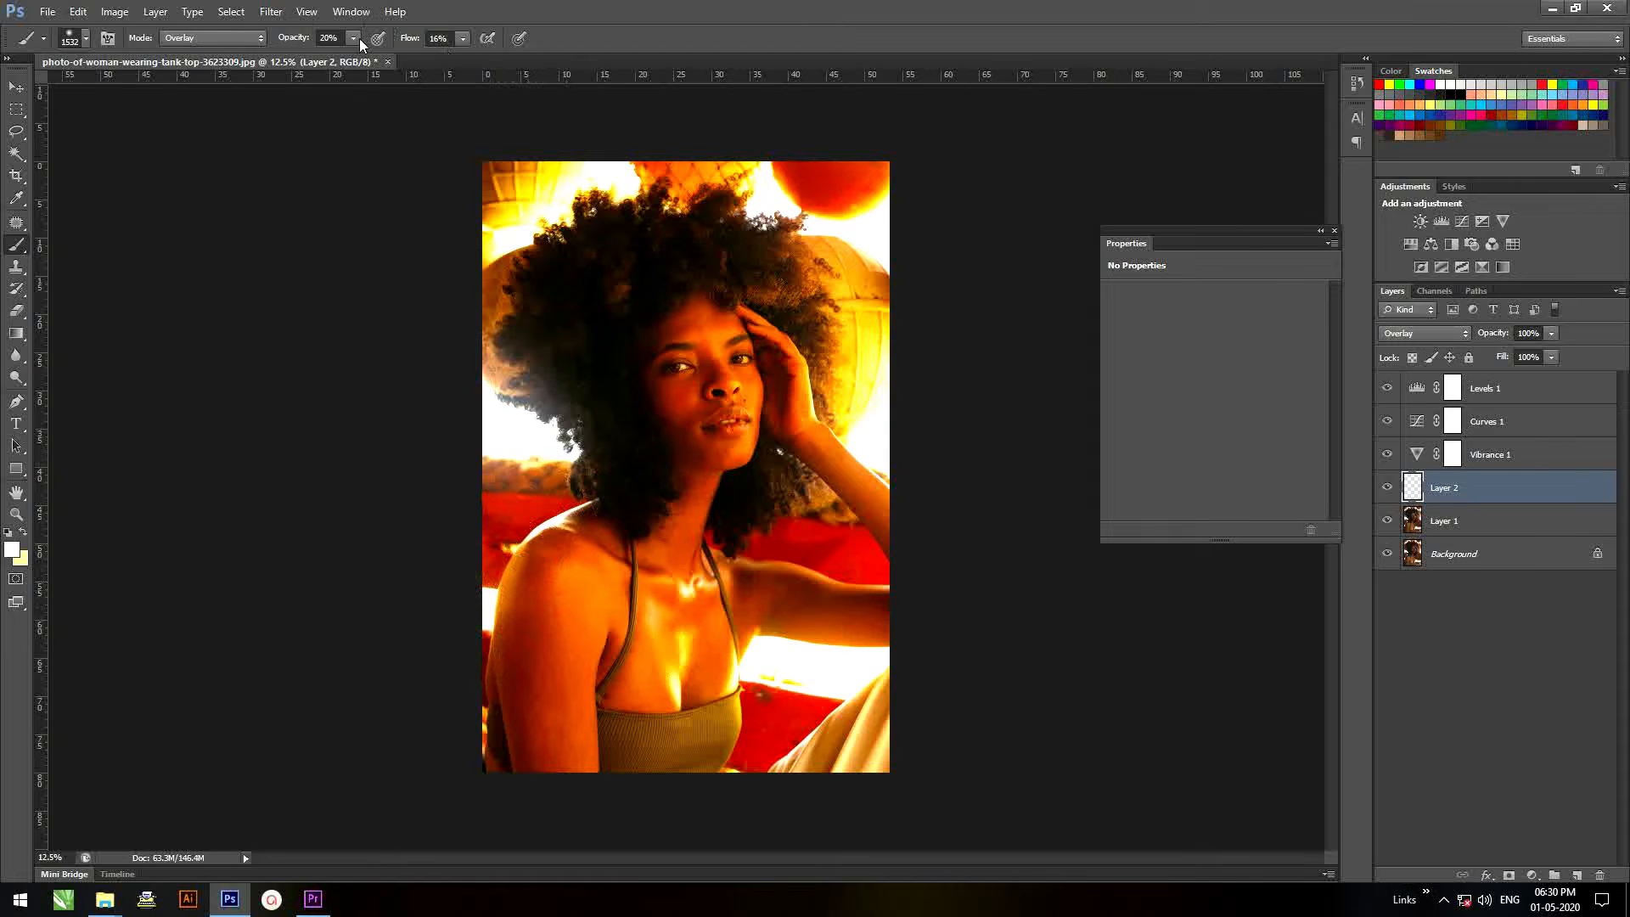
# - Raise the brush opacity to 36% and paint more light around the hair and the raised arm
pyautogui.moveTo(365, 59); pyautogui.dragTo(367, 58)
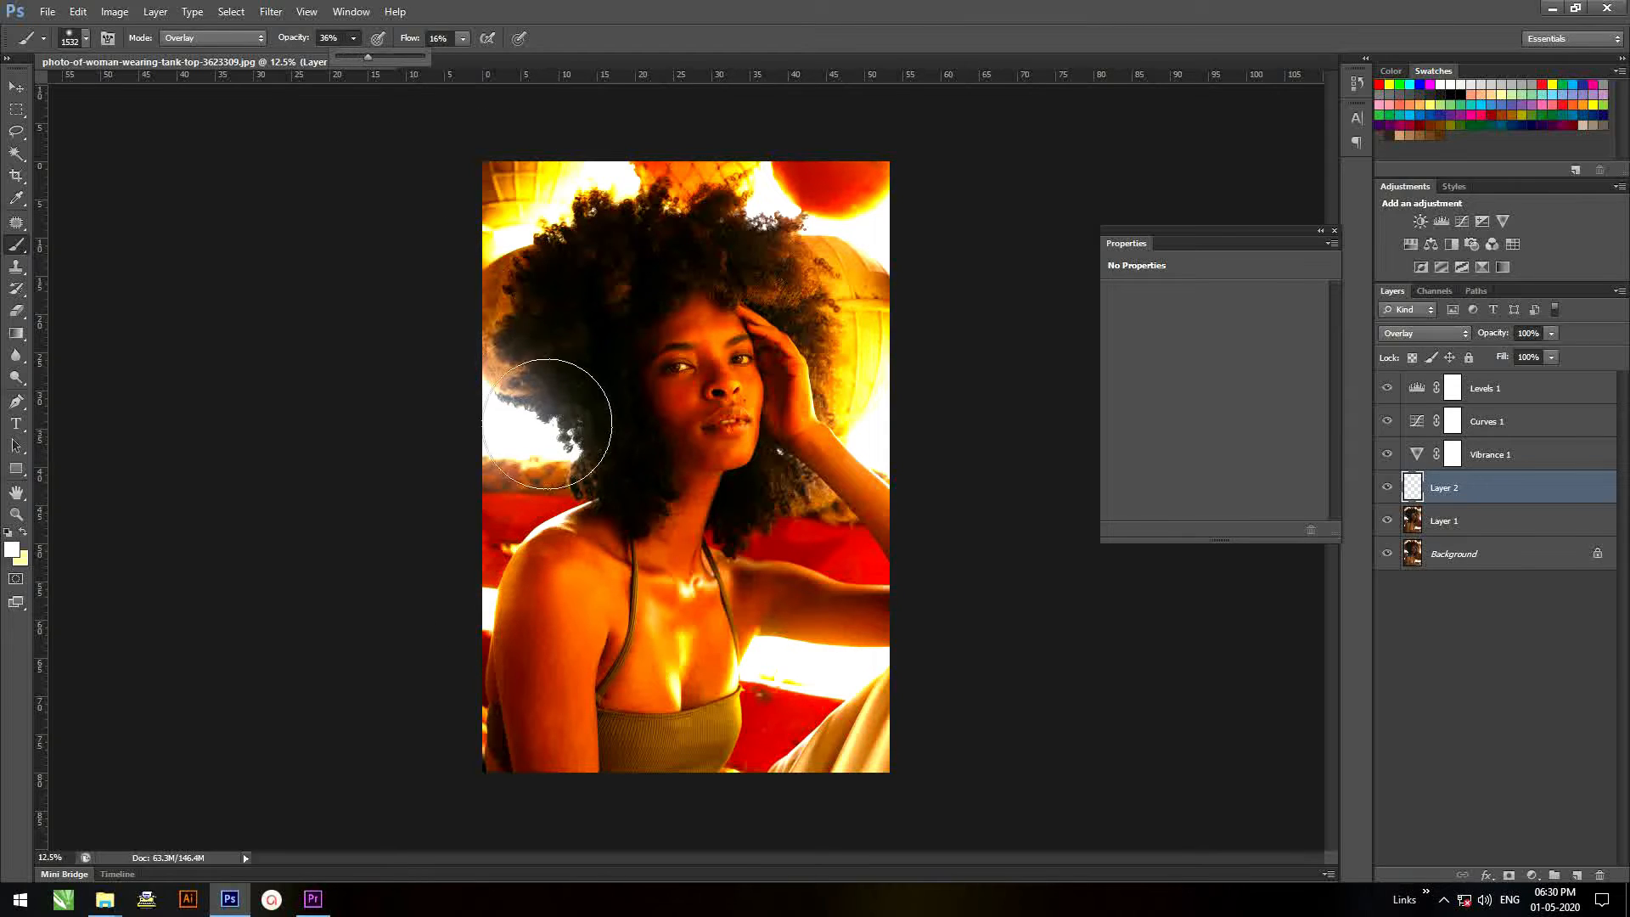
pyautogui.click(571, 492)
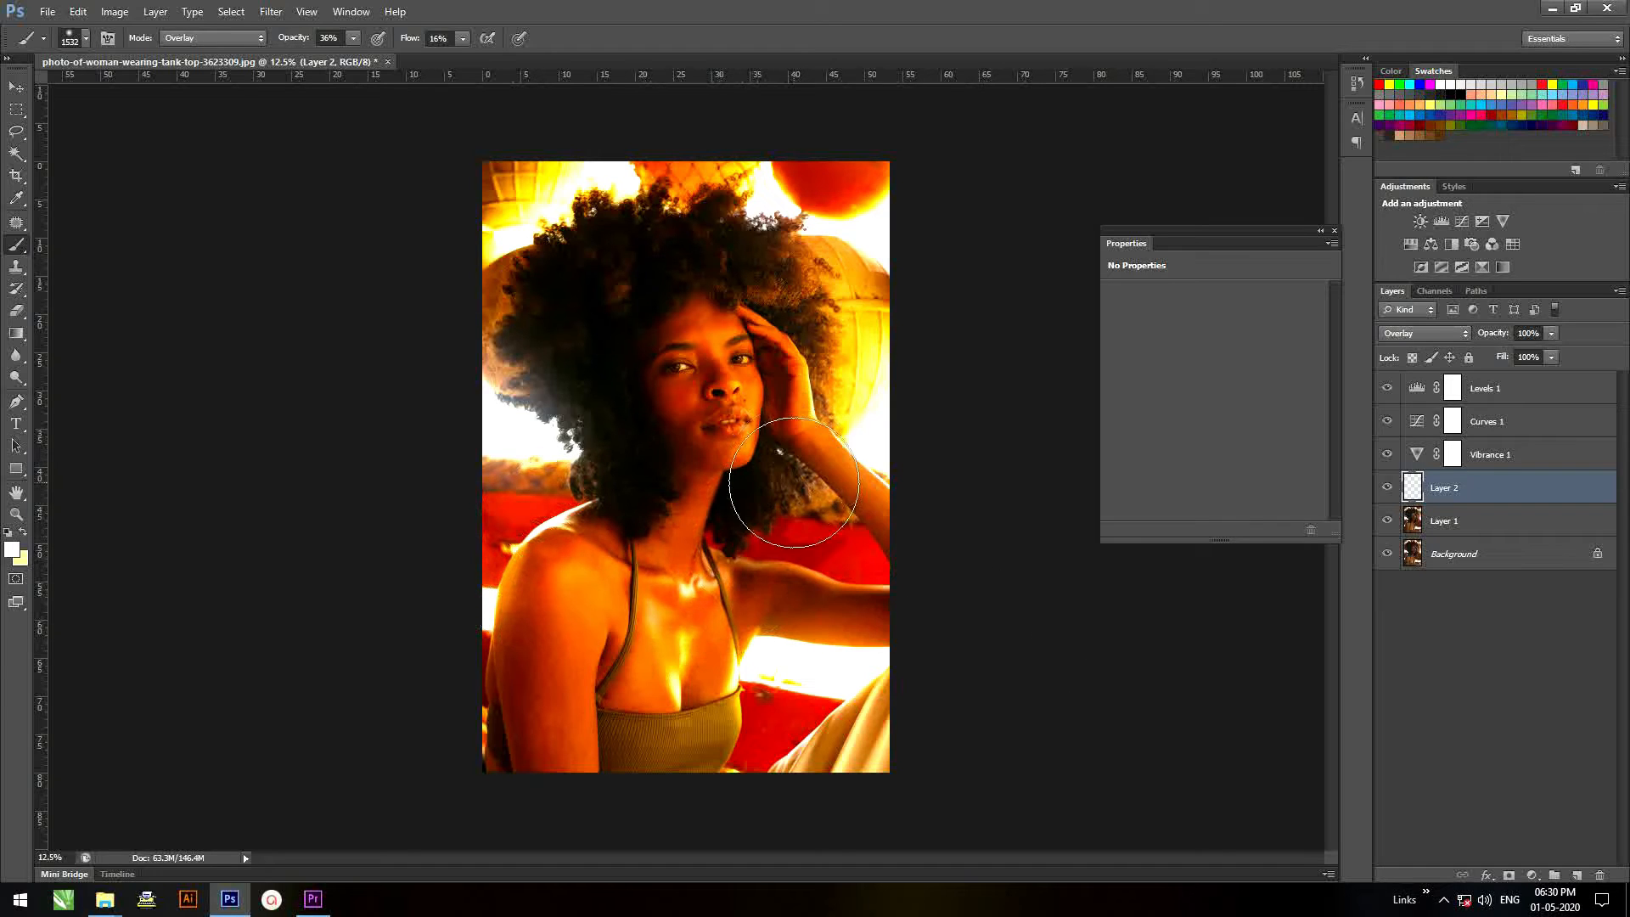
pyautogui.moveTo(855, 415)
pyautogui.mouseDown()
pyautogui.moveTo(824, 257)
pyautogui.moveTo(732, 203)
pyautogui.moveTo(706, 229)
pyautogui.moveTo(589, 197)
pyautogui.moveTo(532, 235)
pyautogui.moveTo(509, 277)
pyautogui.moveTo(529, 405)
pyautogui.mouseUp()
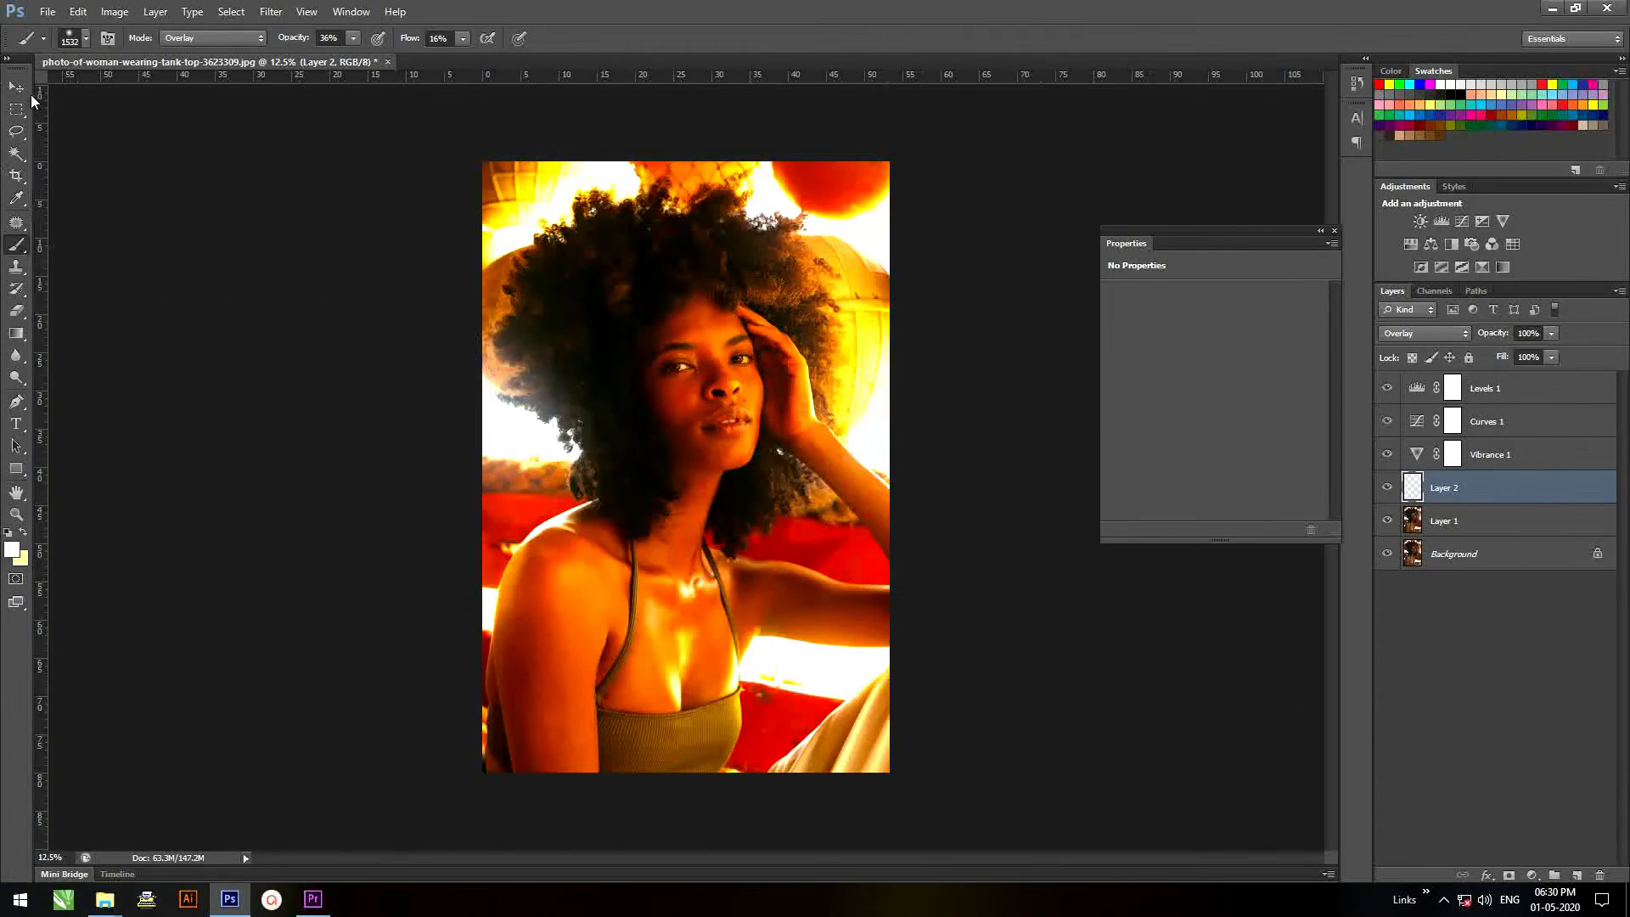
# - Toggle the visibility of the layers above the Background to compare the edit with the original photo
pyautogui.click(1483, 86)
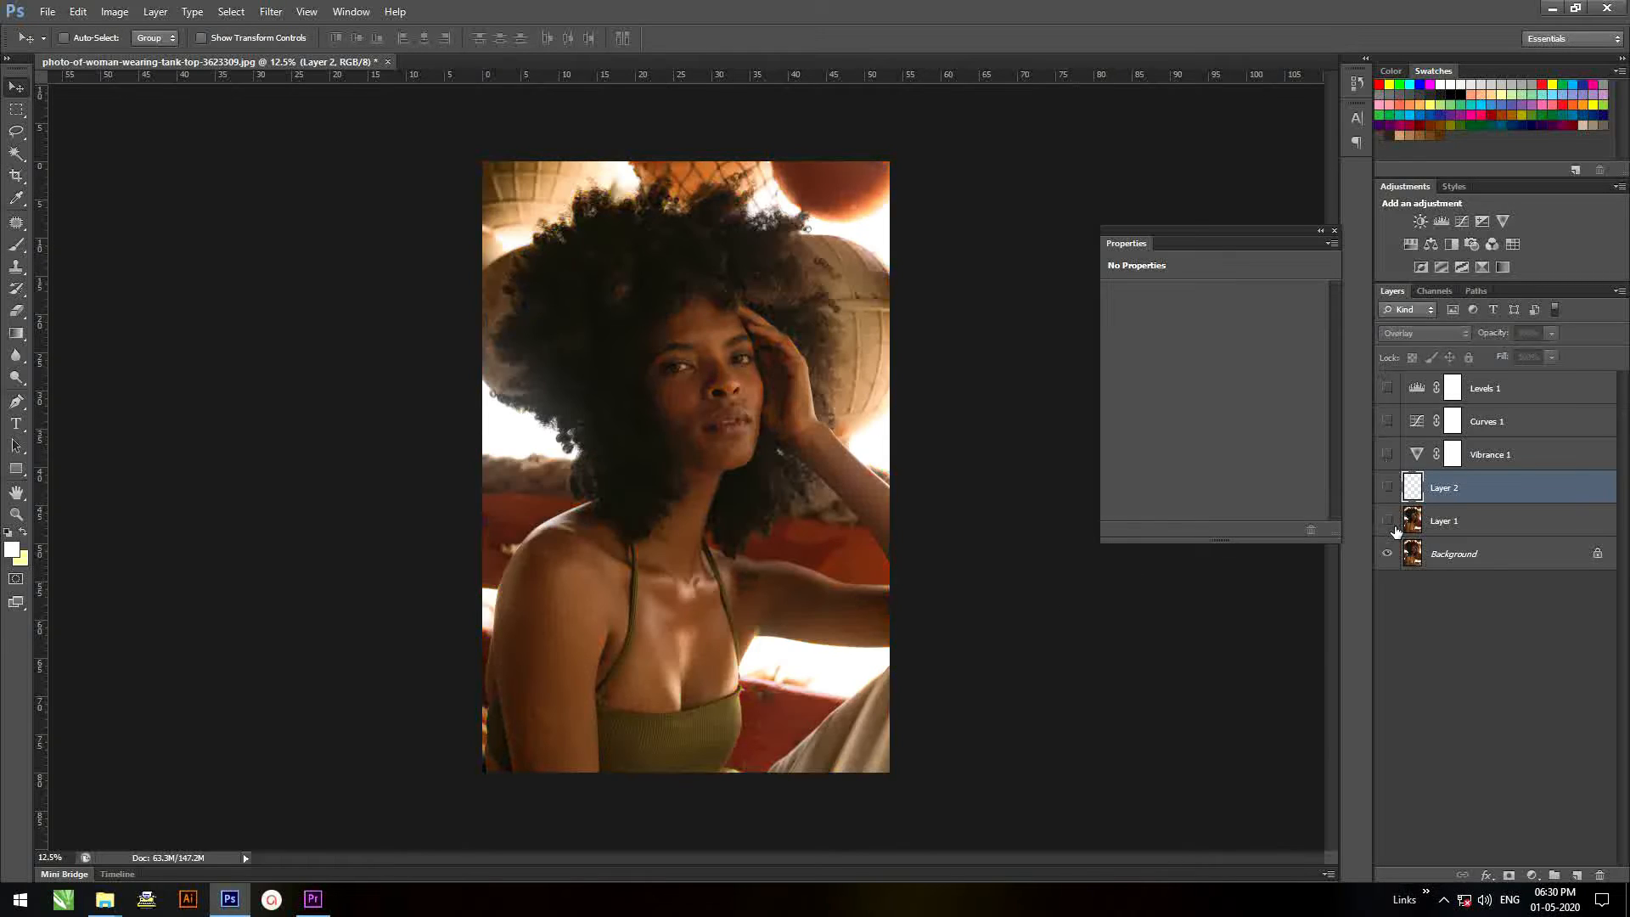
pyautogui.moveTo(1396, 529); pyautogui.dragTo(1373, 365)
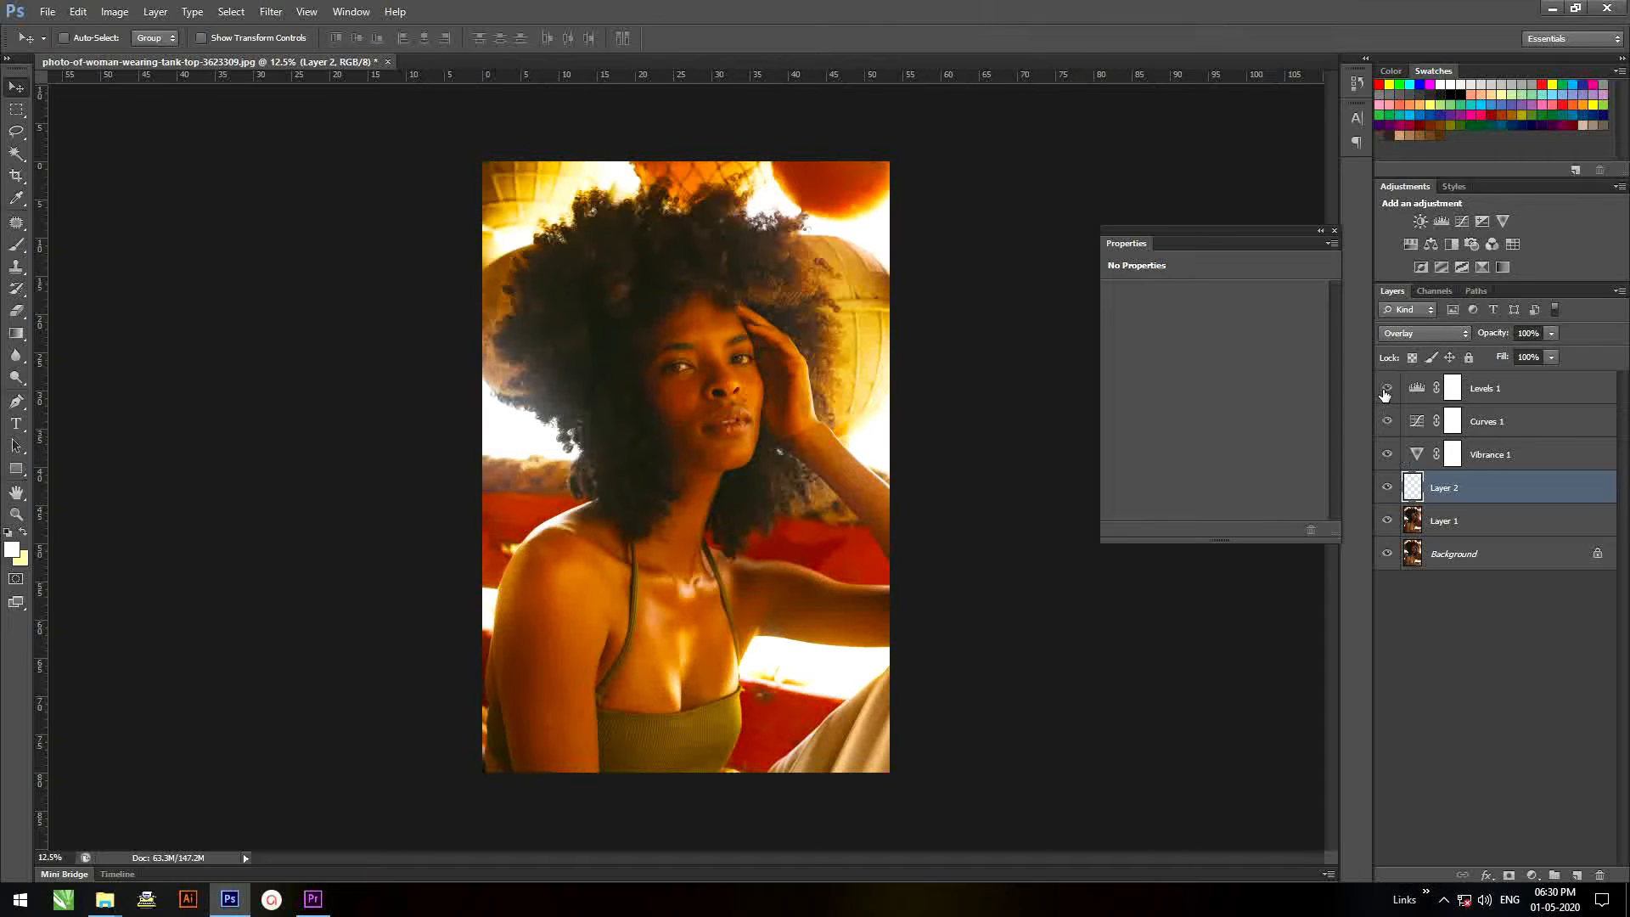
pyautogui.click(1385, 390)
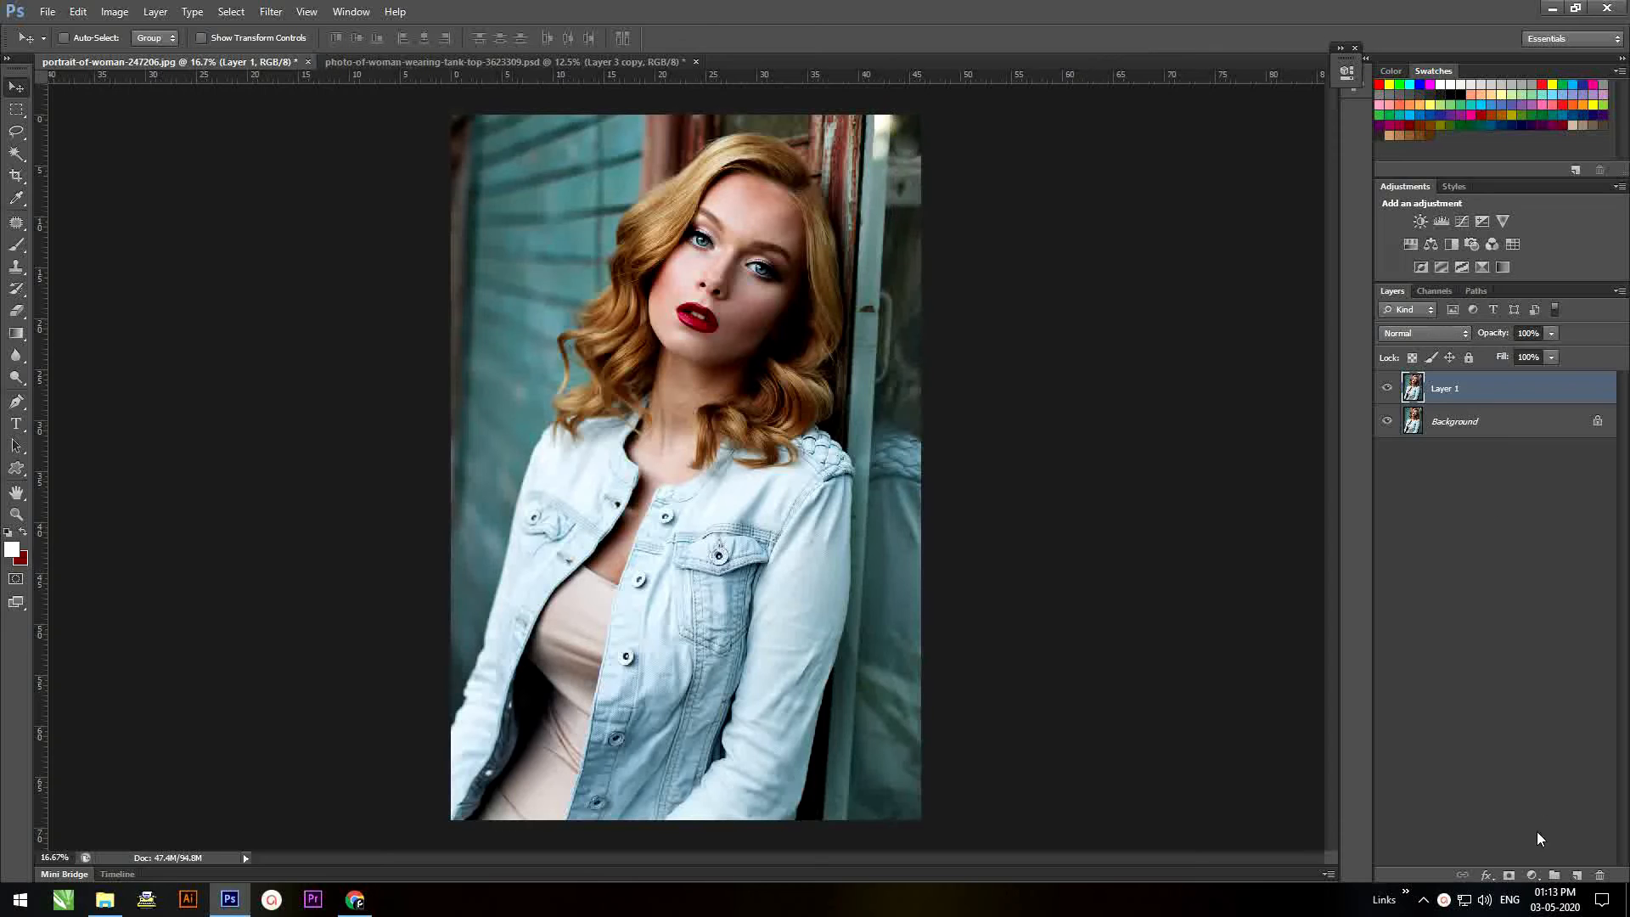
# - Add a Curves adjustment layer above Layer 1 of the blonde woman's portrait and raise its RGB midtones slightly
pyautogui.click(1533, 875)
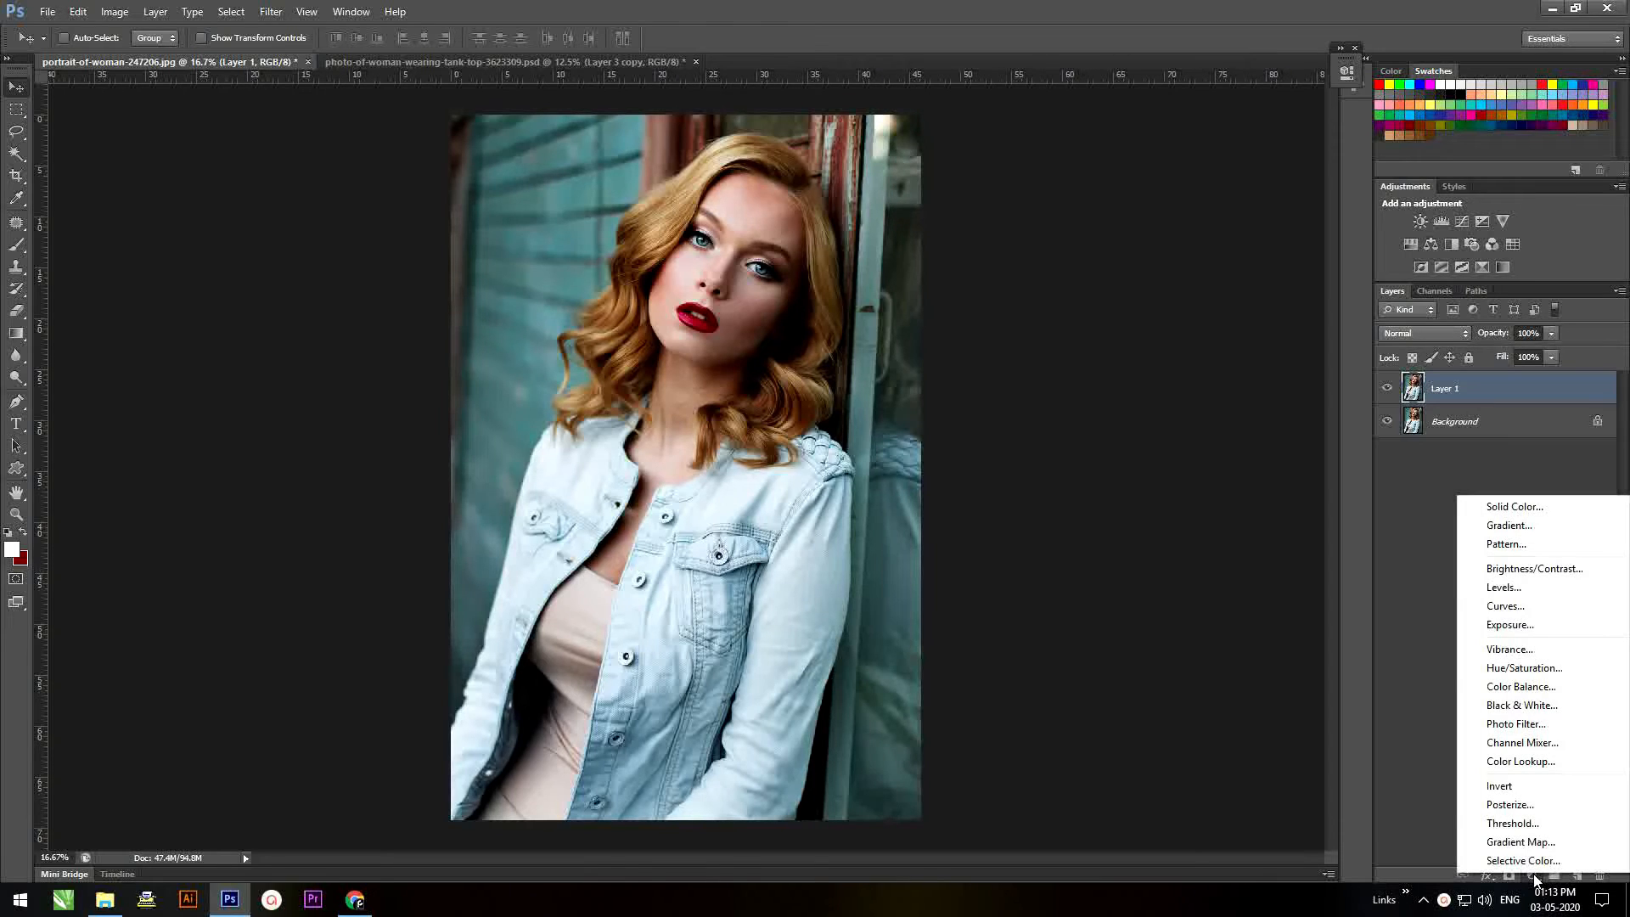
pyautogui.click(1507, 607)
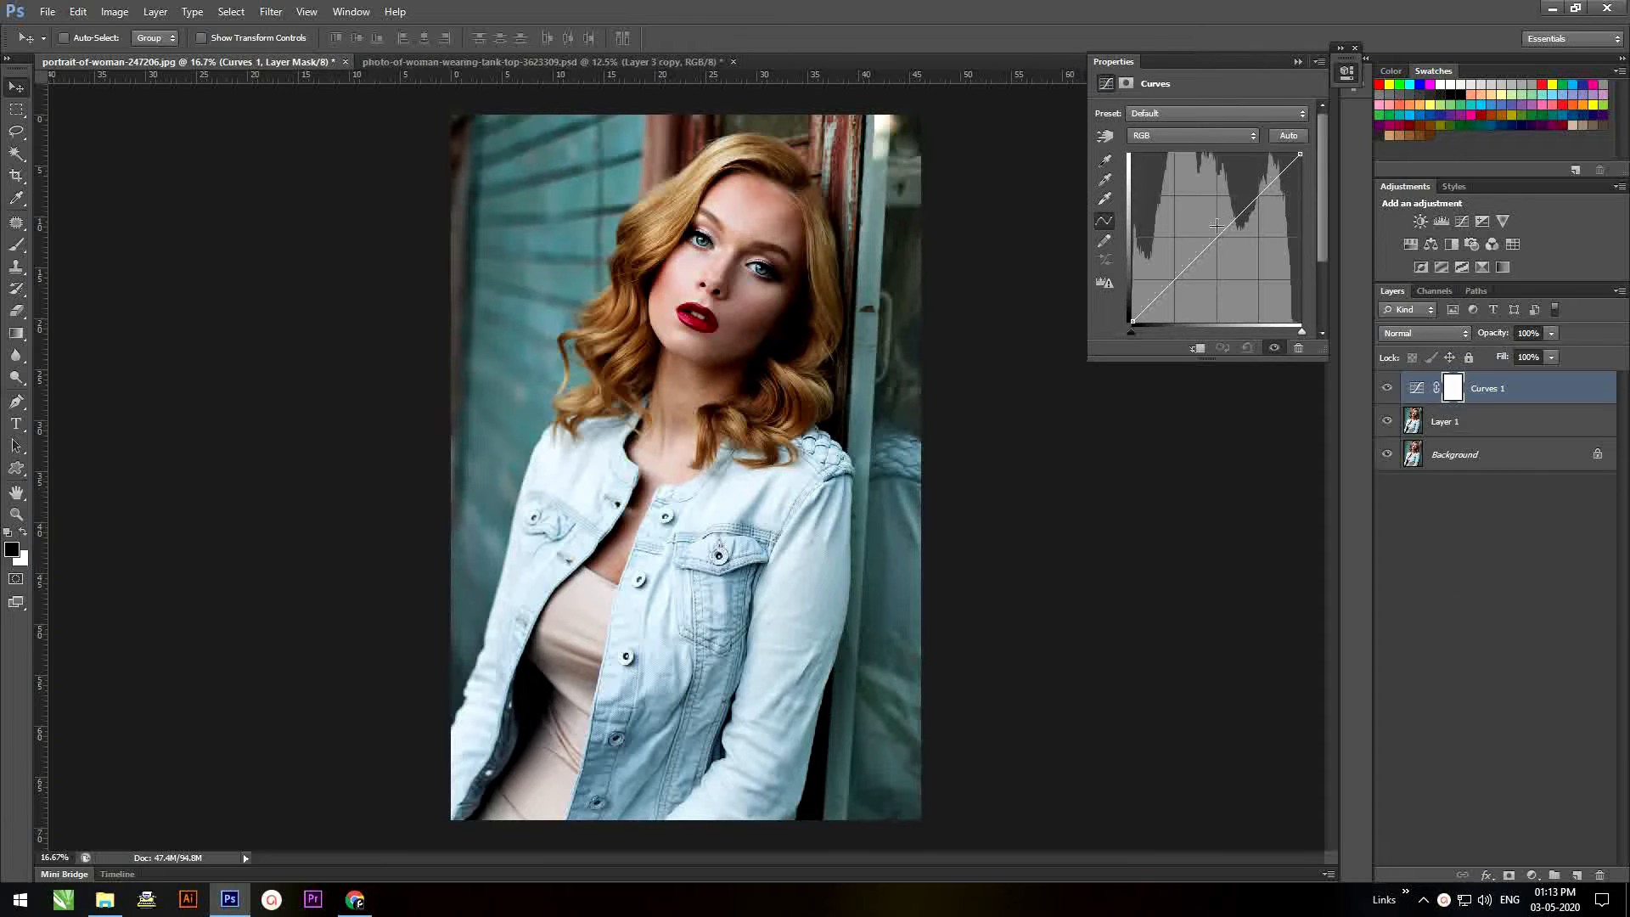
pyautogui.moveTo(1220, 235); pyautogui.dragTo(1207, 223)
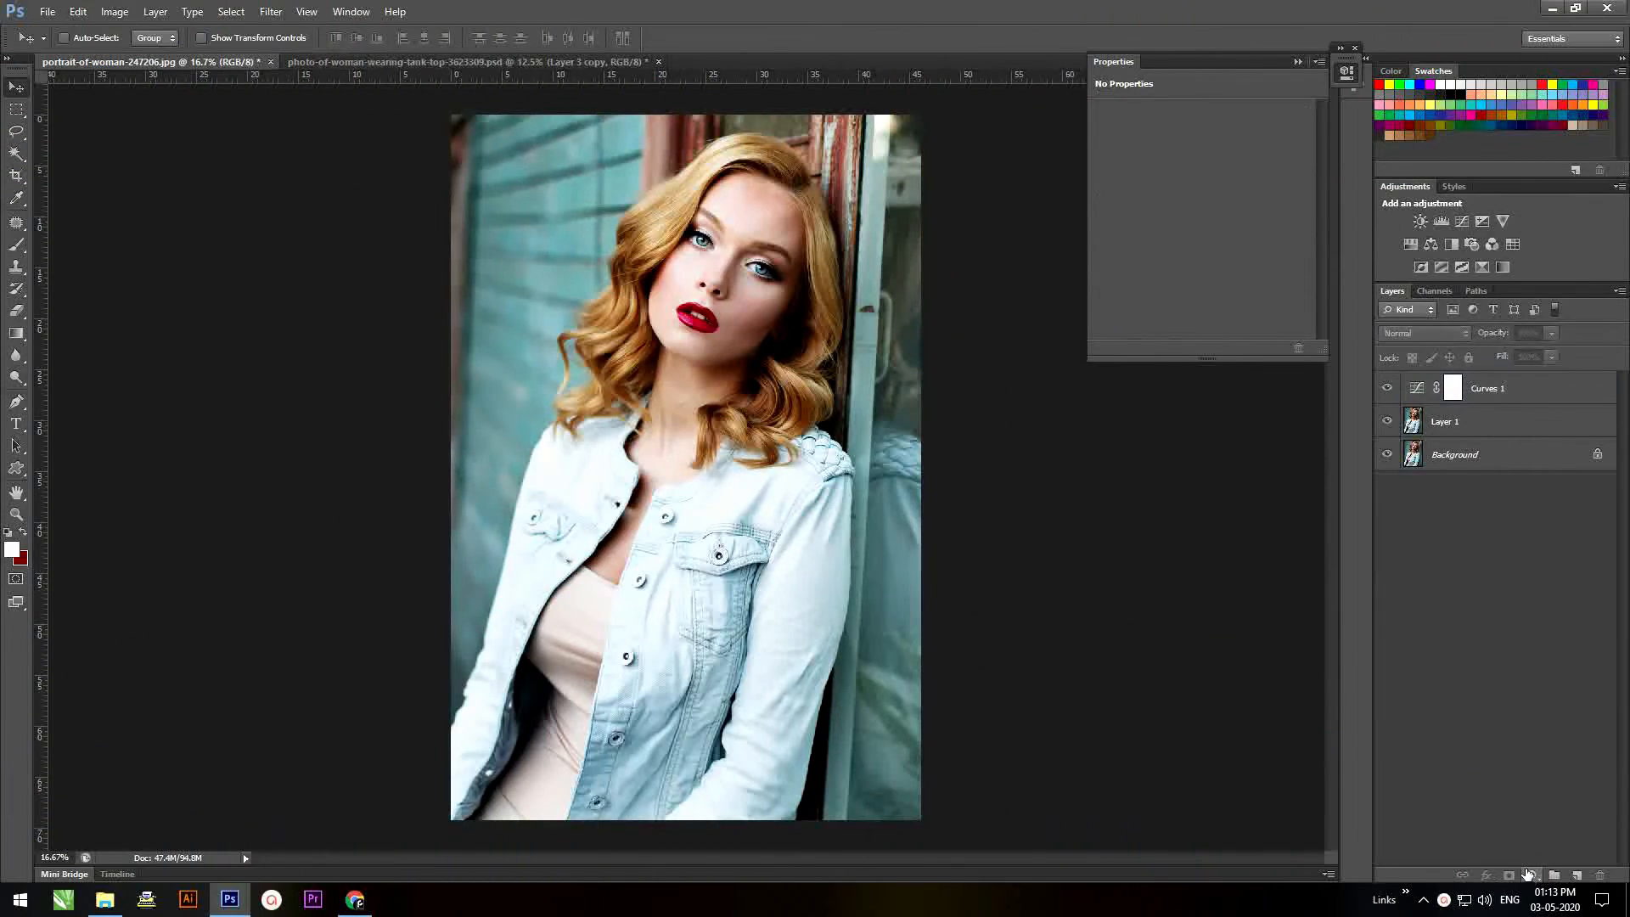
# - Add a Vibrance adjustment layer with Vibrance +46 and Saturation +36
pyautogui.click(1528, 874)
pyautogui.click(1512, 645)
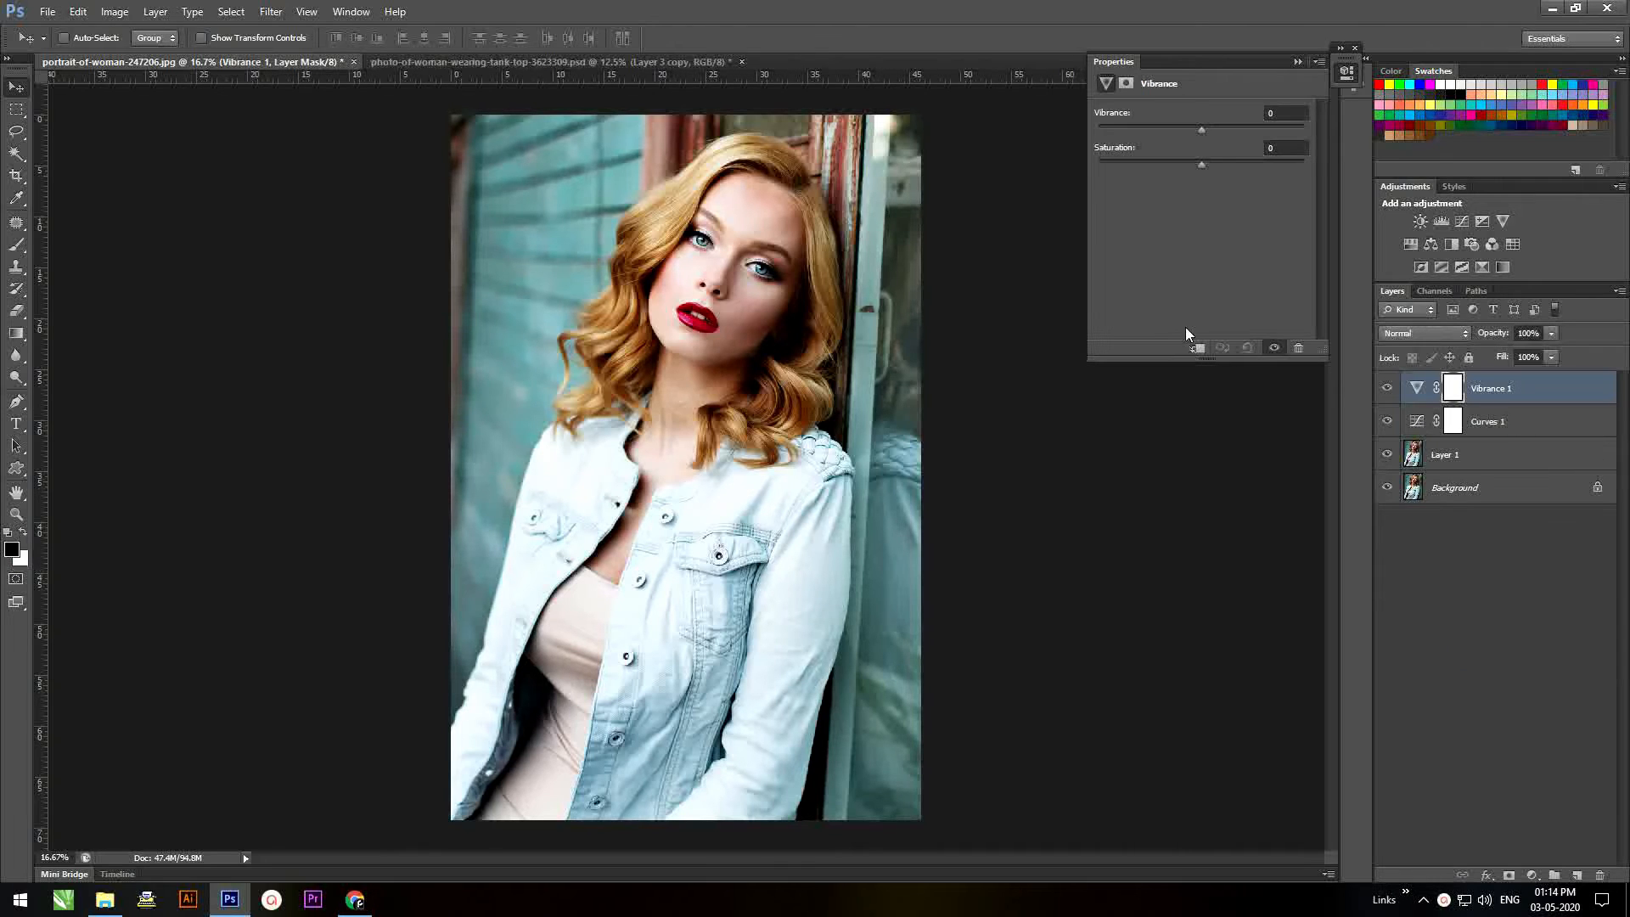
pyautogui.moveTo(1197, 125); pyautogui.dragTo(1245, 129)
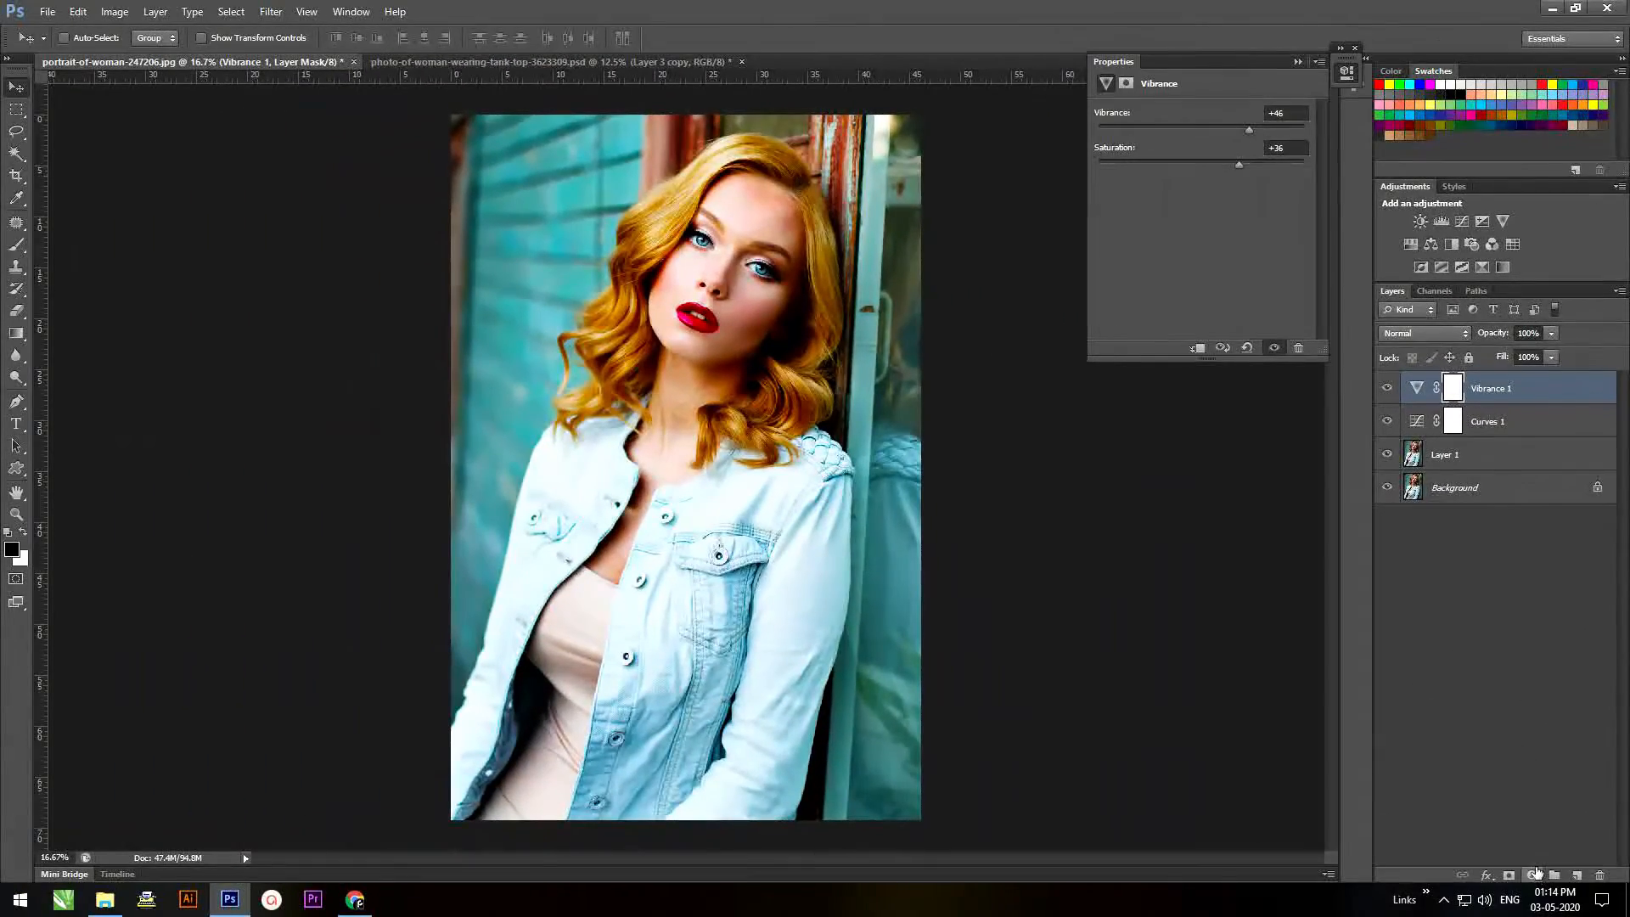
# - Add a Levels adjustment layer, set its black input level to 31 and lower the white input level
pyautogui.click(1535, 873)
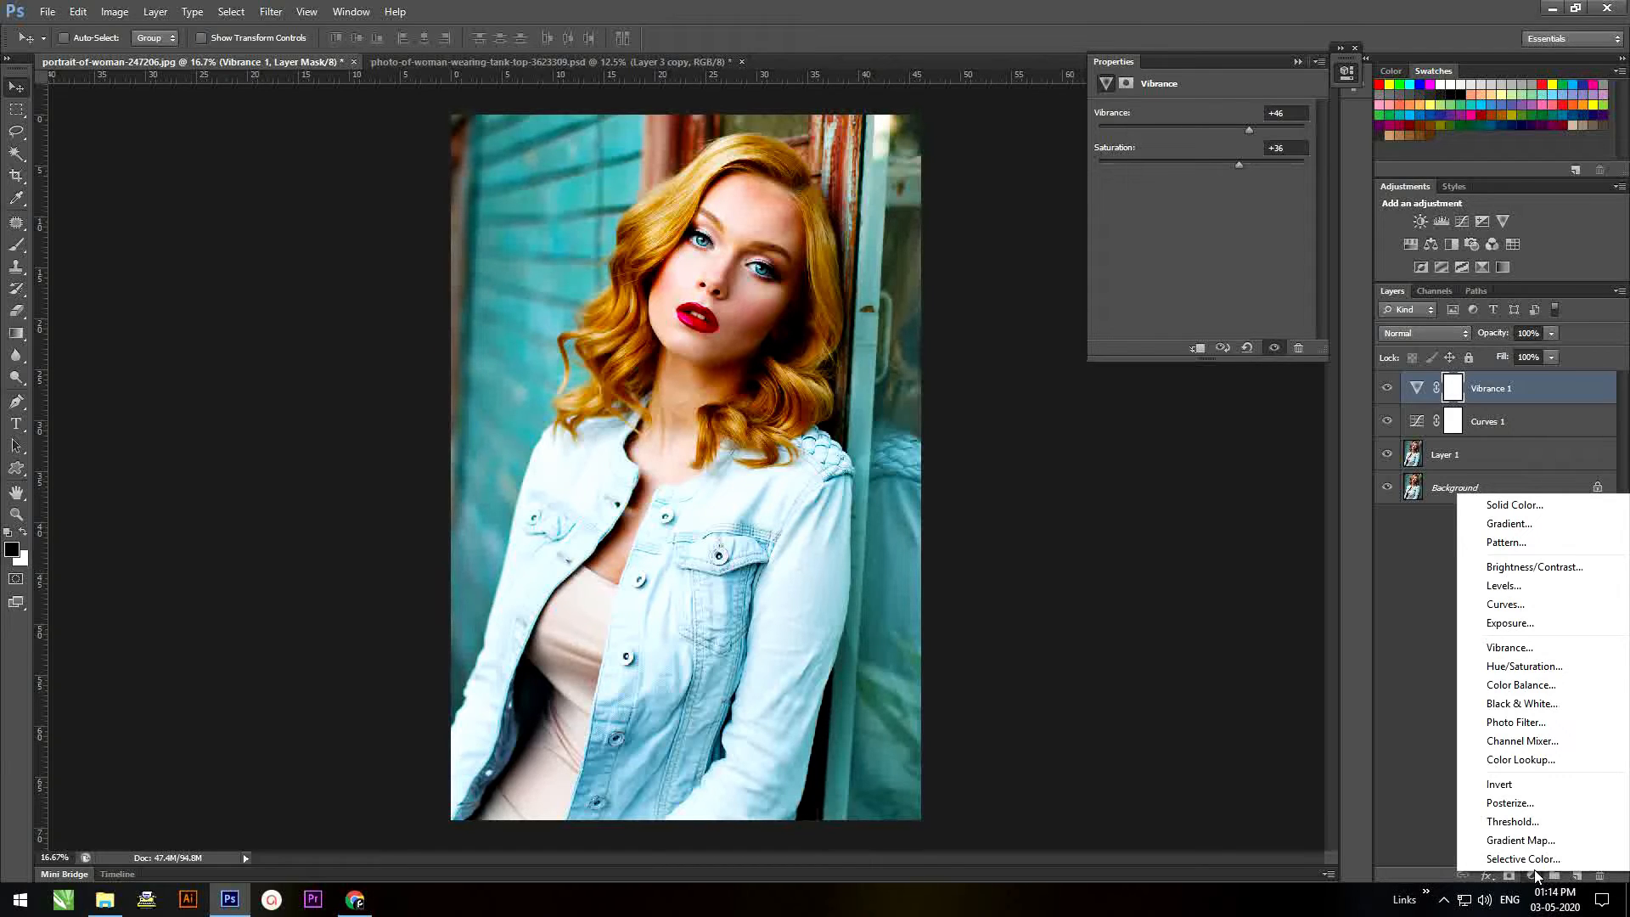
pyautogui.click(1513, 589)
pyautogui.moveTo(1122, 237); pyautogui.dragTo(1148, 237)
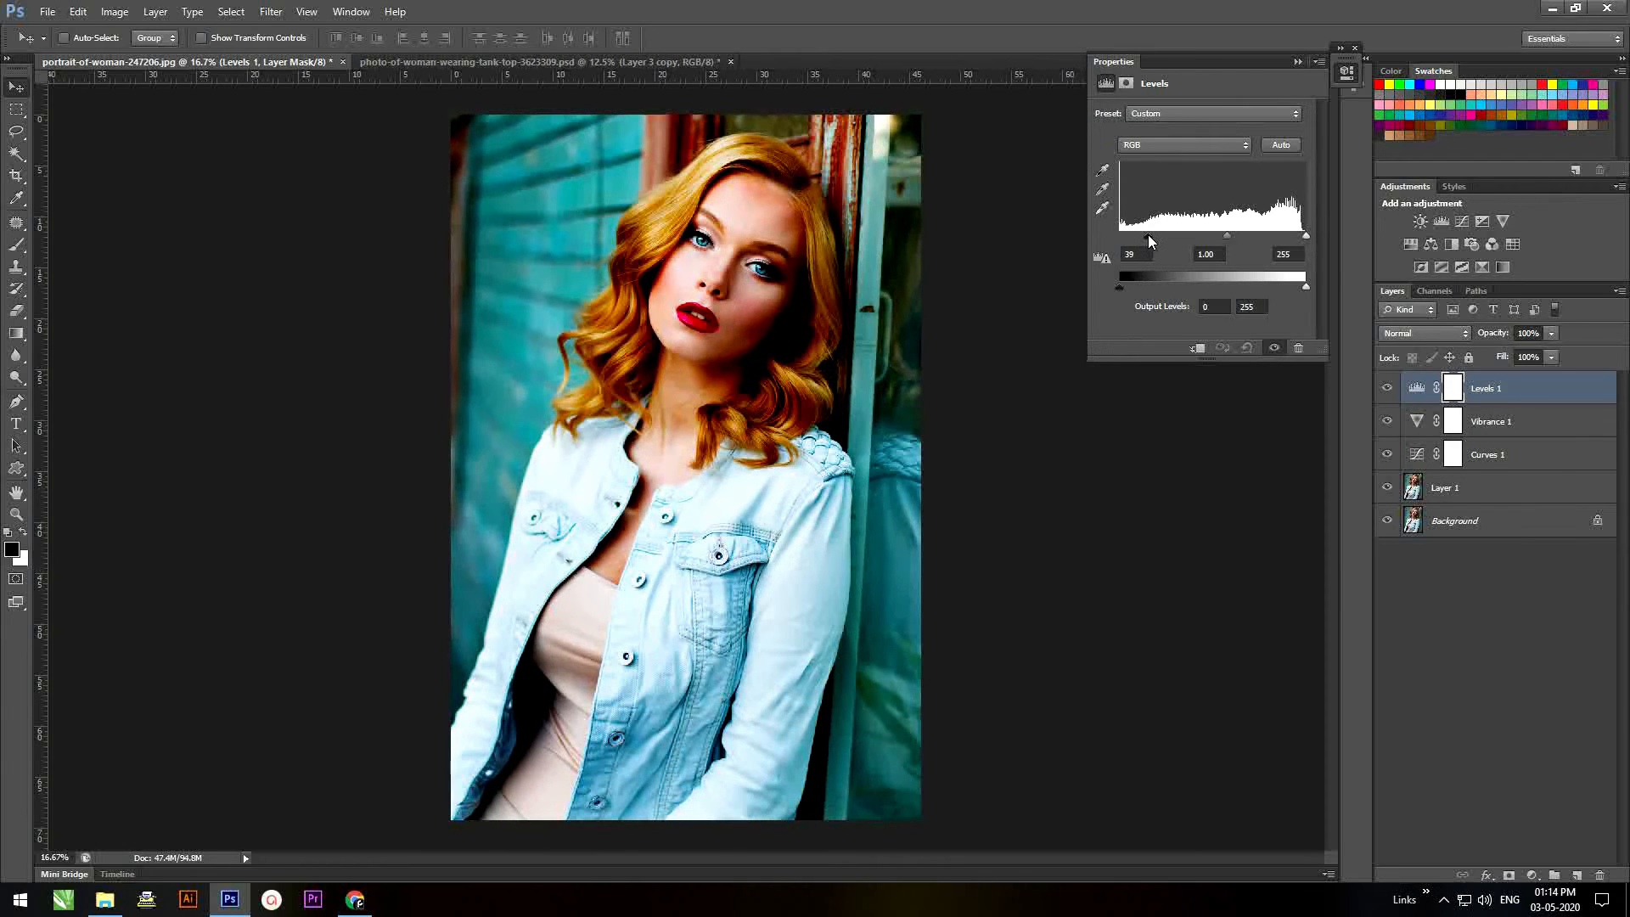
pyautogui.moveTo(1148, 235); pyautogui.dragTo(1143, 235)
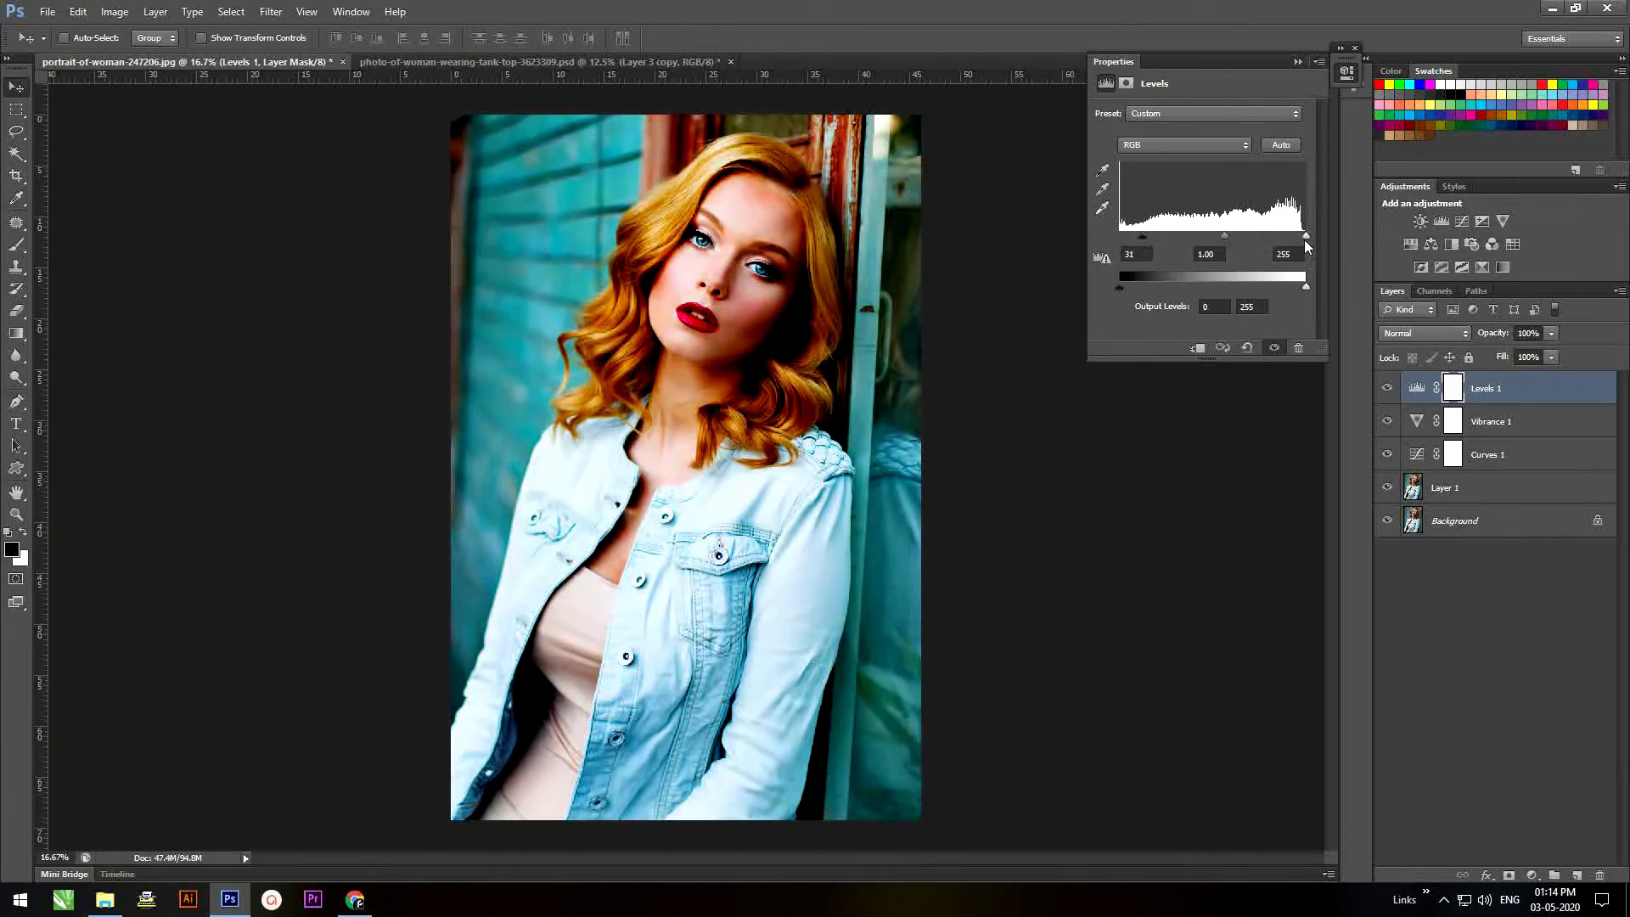
pyautogui.moveTo(1306, 236); pyautogui.dragTo(1288, 237)
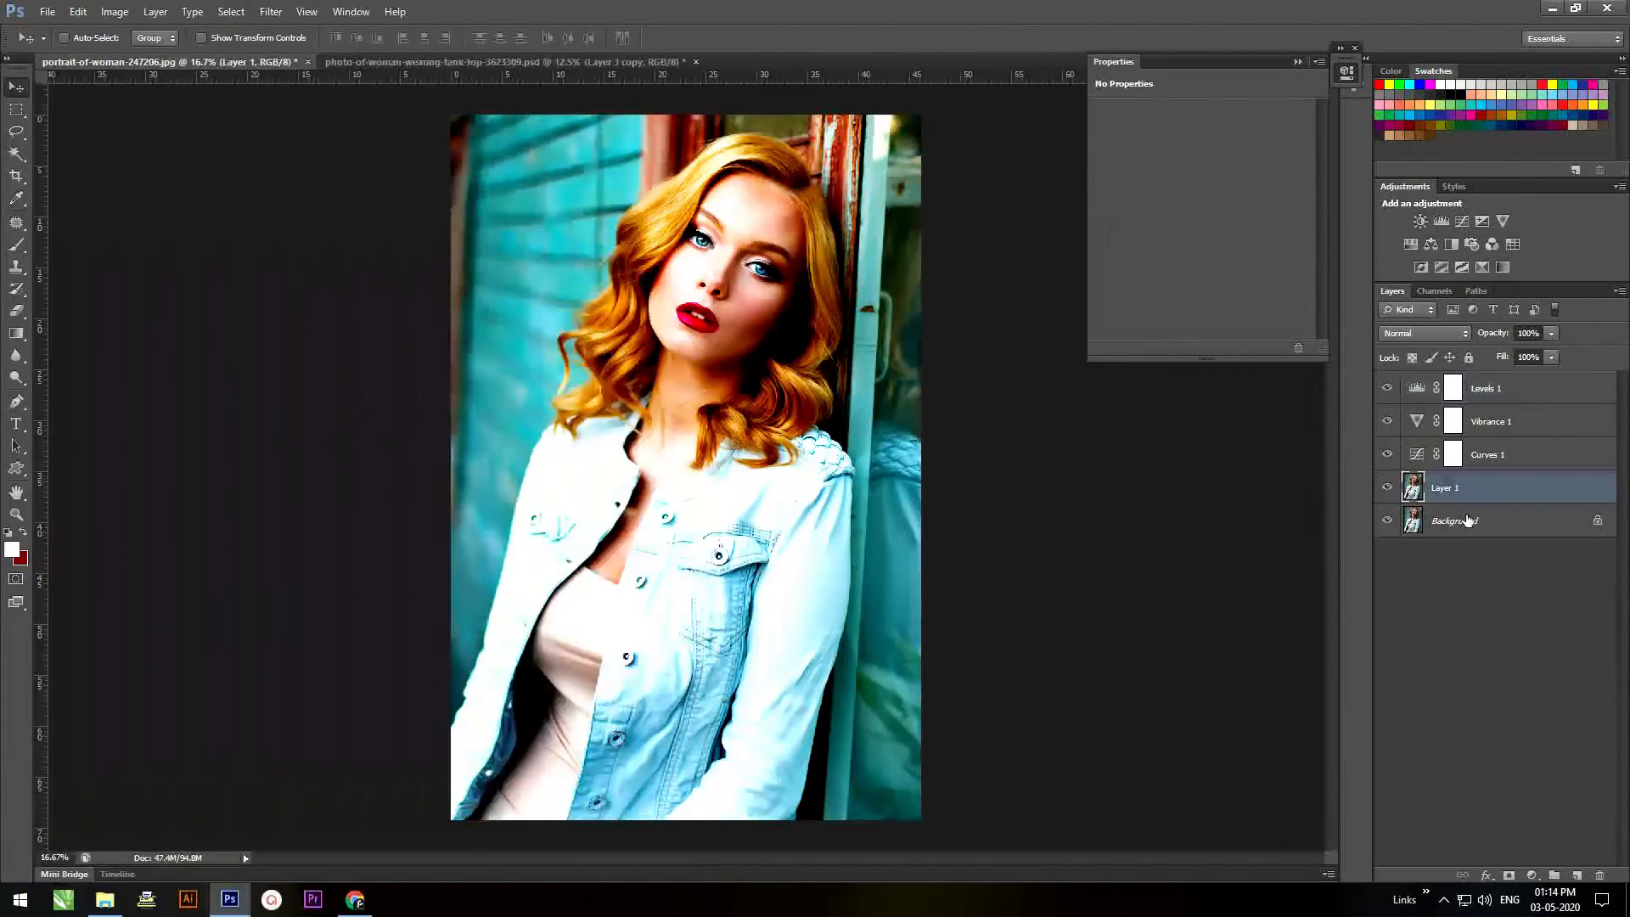
# - Create a new layer directly above Layer 1, reduce the brush size to 584, and set the layer's blend mode to Overlay
pyautogui.hotkey('ctrl', 'shift', 'n')
pyautogui.press('Return')
pyautogui.press('b')
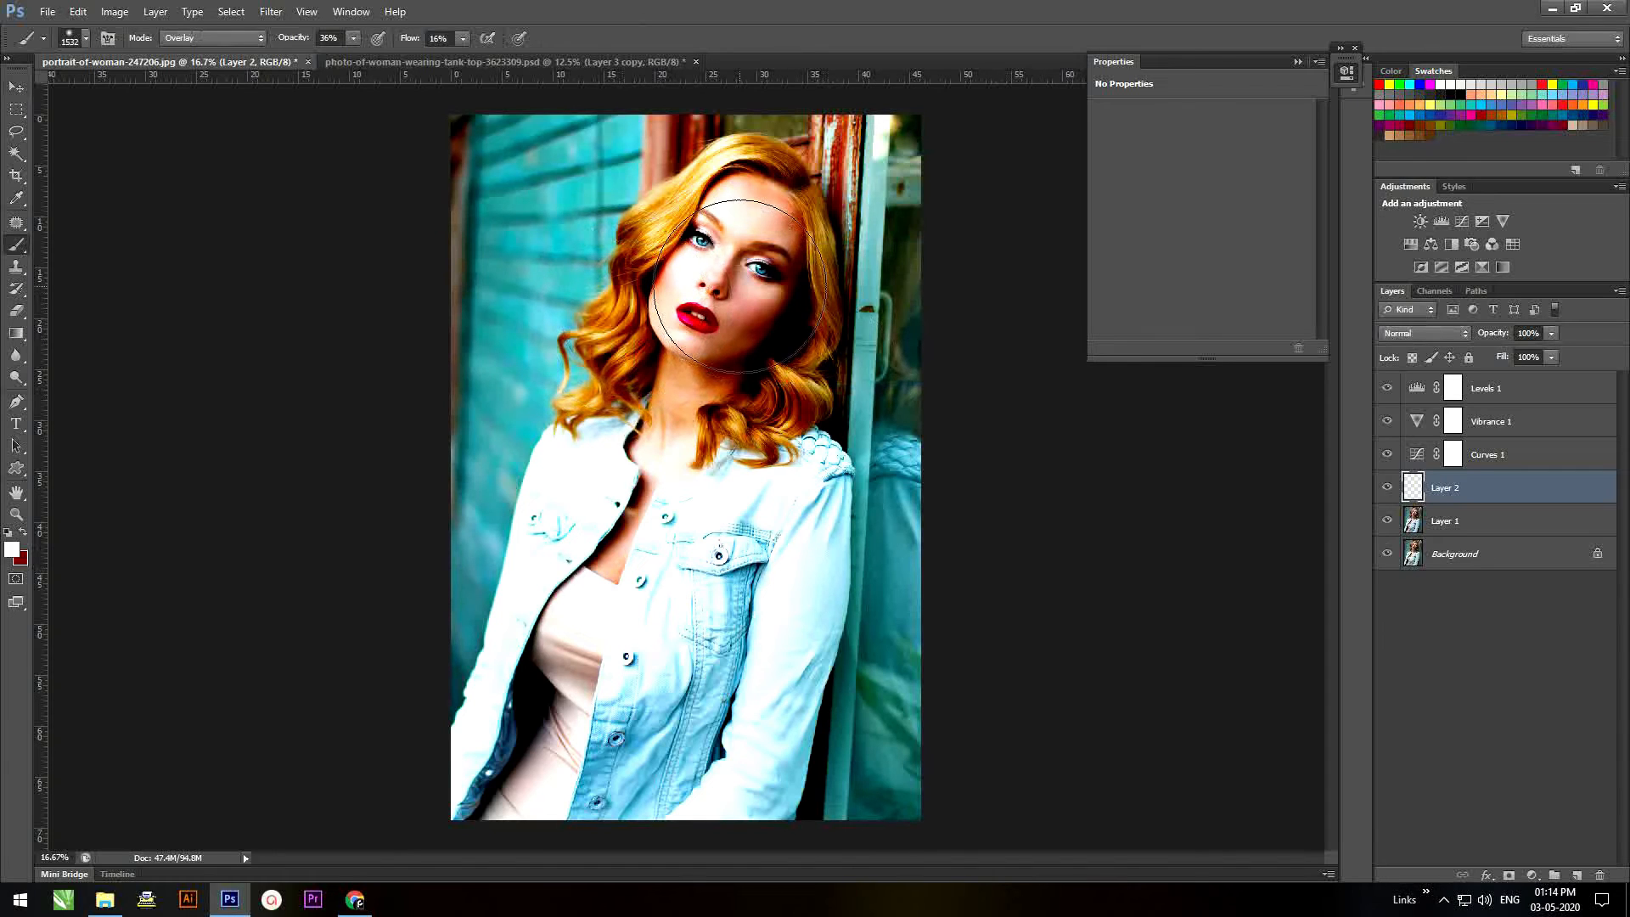
pyautogui.moveTo(740, 286); pyautogui.dragTo(664, 283)
pyautogui.click(1409, 334)
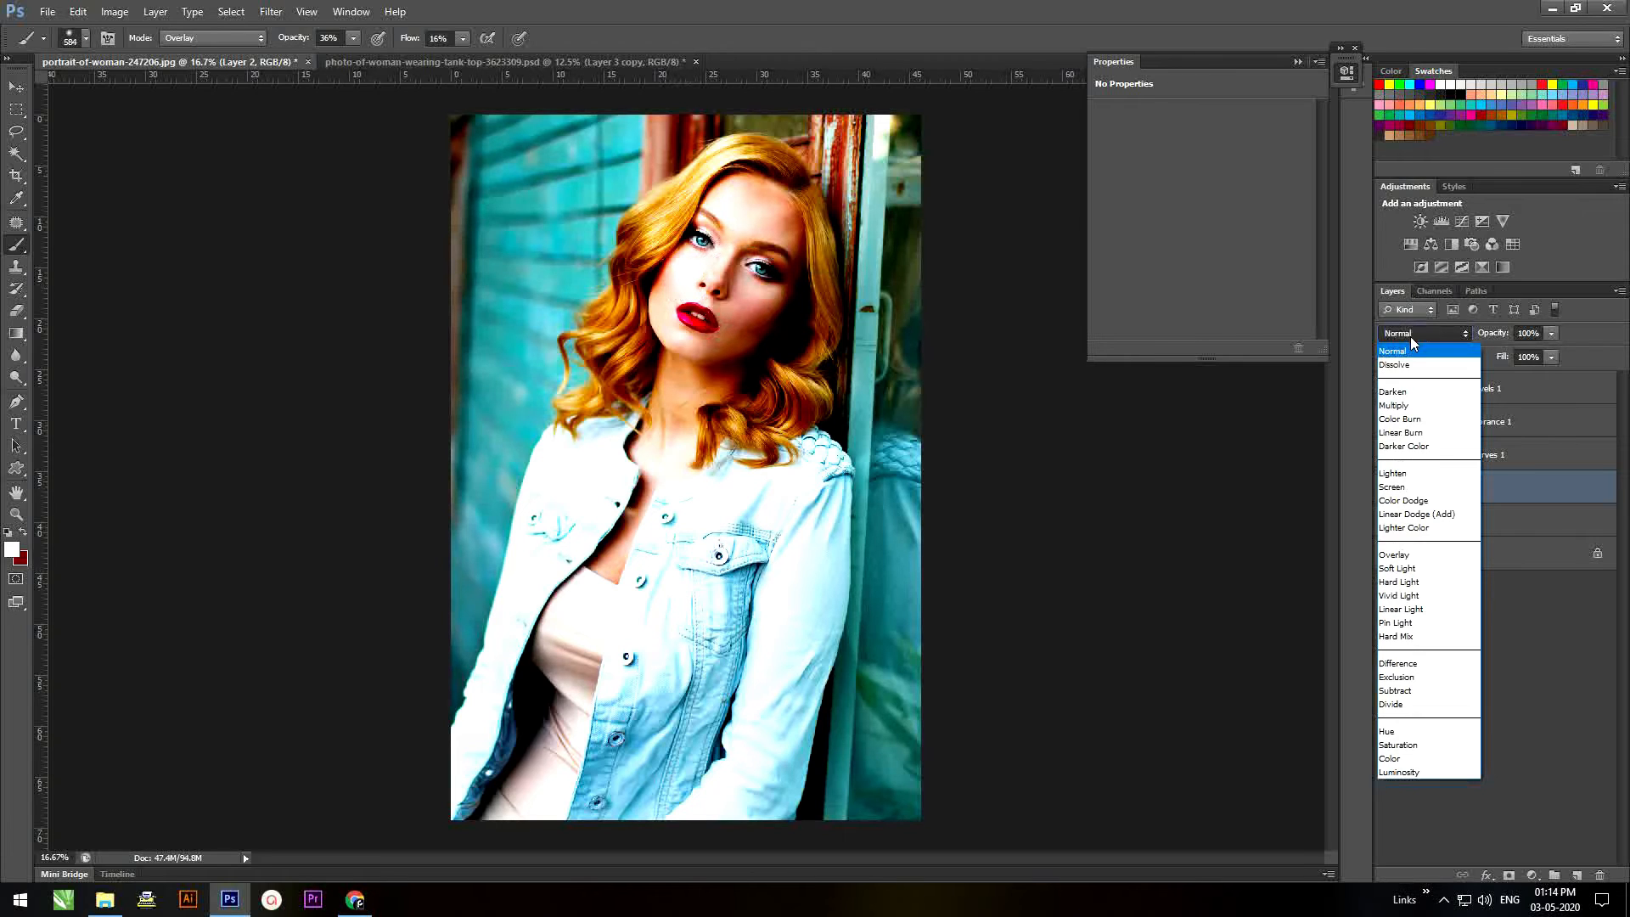
pyautogui.click(1409, 565)
# - Paint white highlights over the woman's face and hair, raising the brush to 66% opacity and 49% flow
pyautogui.moveTo(761, 240)
pyautogui.mouseDown()
pyautogui.moveTo(775, 255)
pyautogui.moveTo(777, 205)
pyautogui.mouseUp()
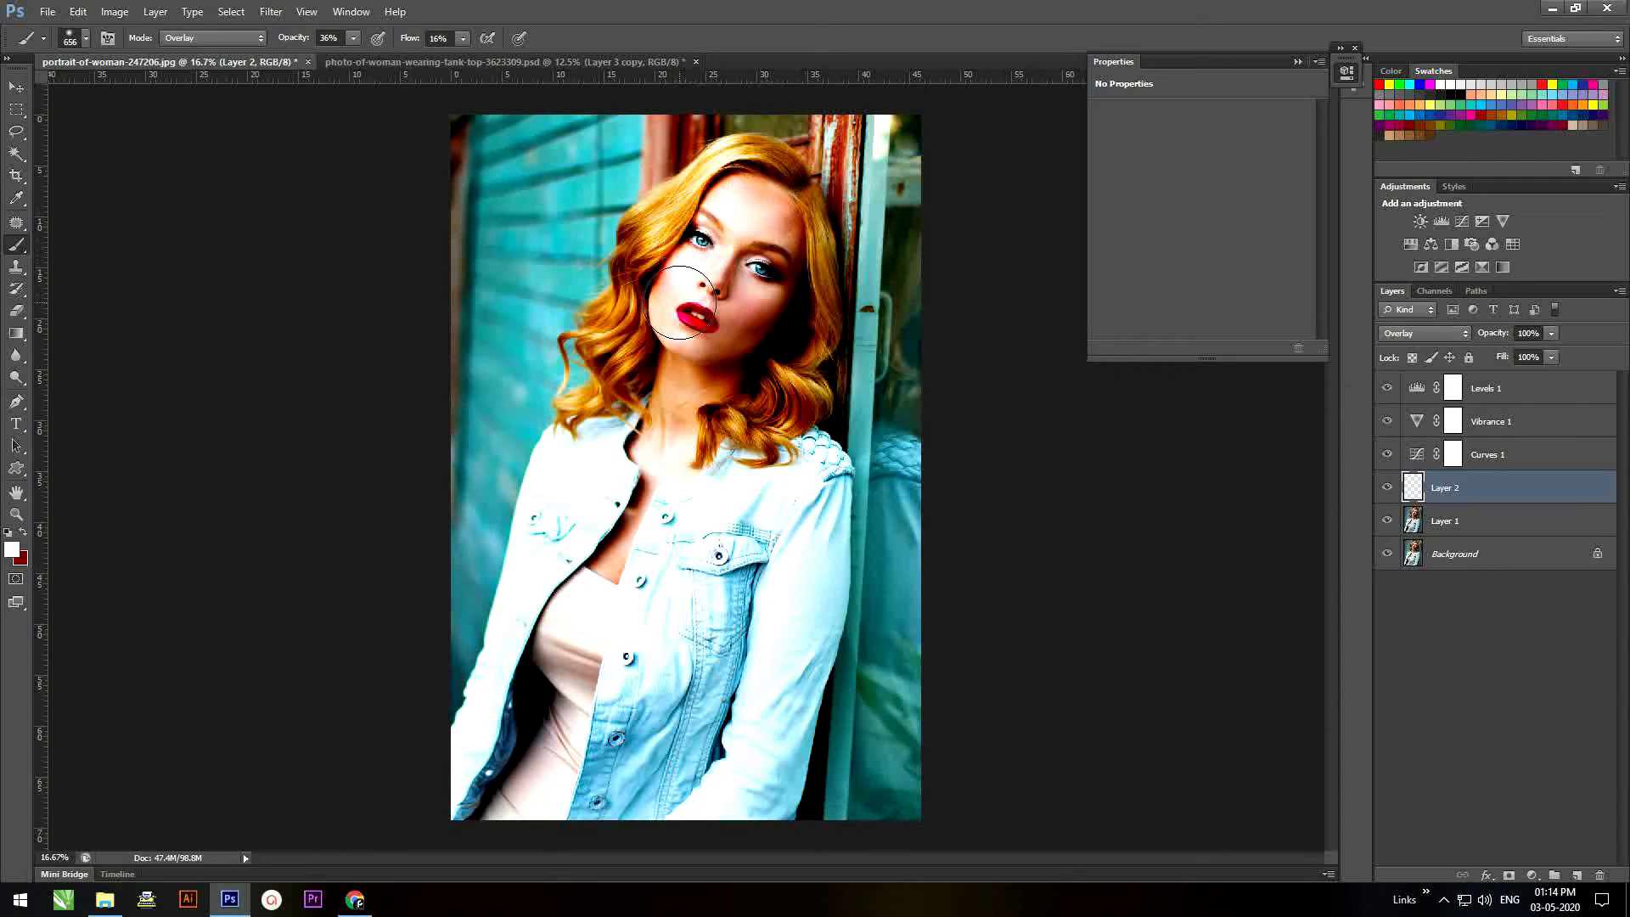
pyautogui.click(463, 38)
pyautogui.click(353, 38)
pyautogui.moveTo(610, 235)
pyautogui.mouseDown()
pyautogui.moveTo(705, 223)
pyautogui.moveTo(685, 233)
pyautogui.moveTo(670, 335)
pyautogui.moveTo(774, 275)
pyautogui.moveTo(771, 212)
pyautogui.moveTo(776, 345)
pyautogui.mouseUp()
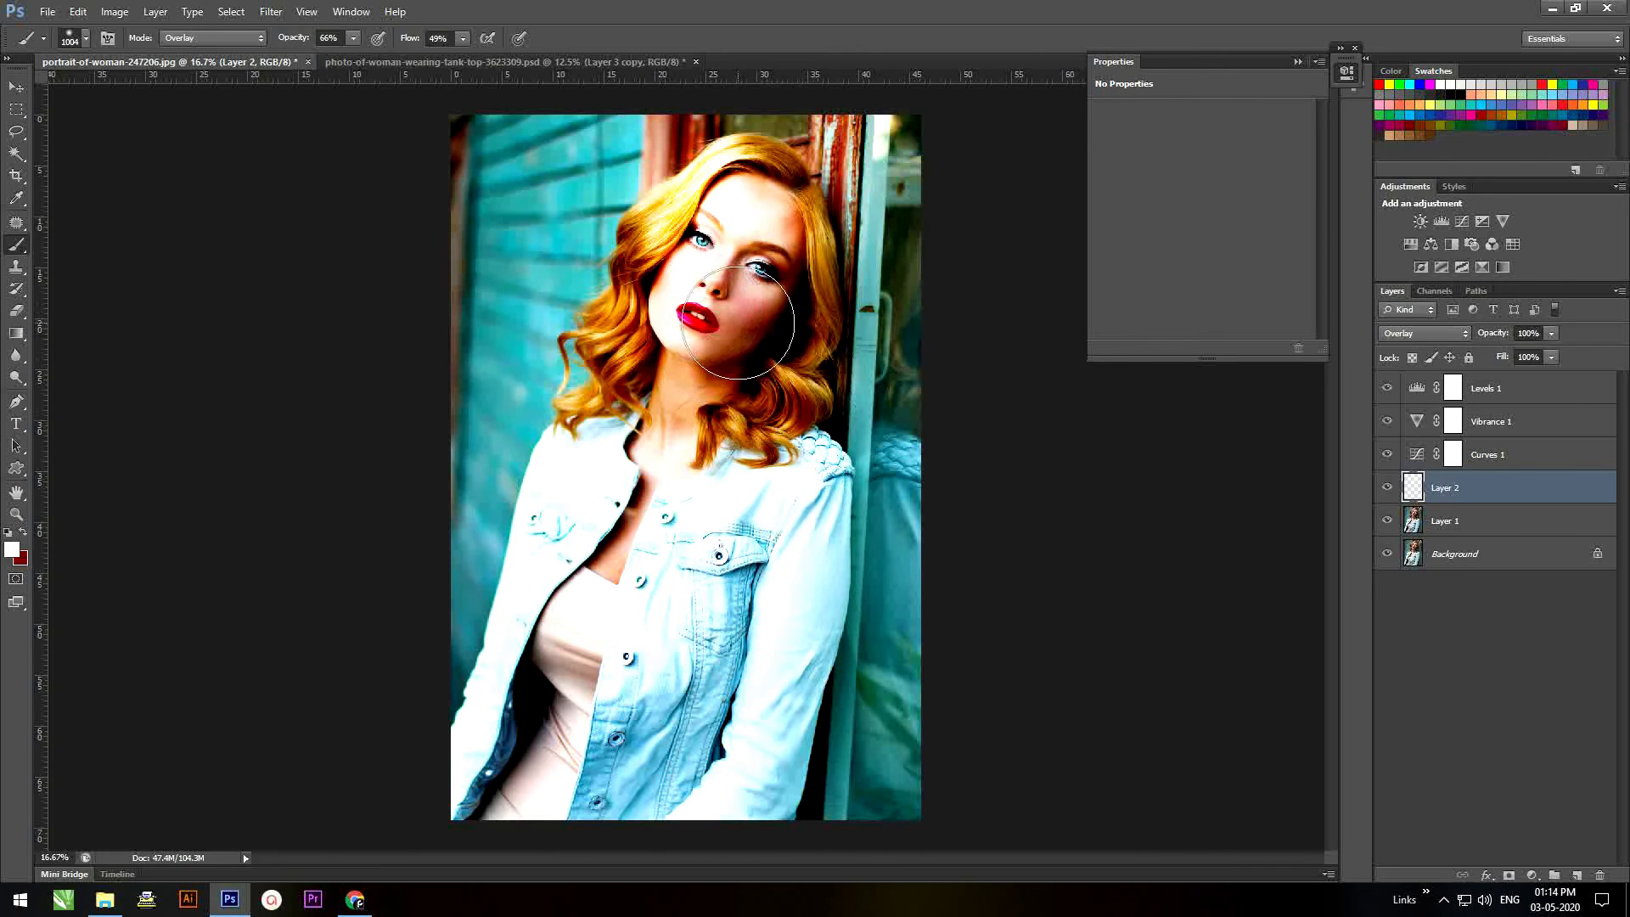
pyautogui.moveTo(738, 321); pyautogui.dragTo(712, 317)
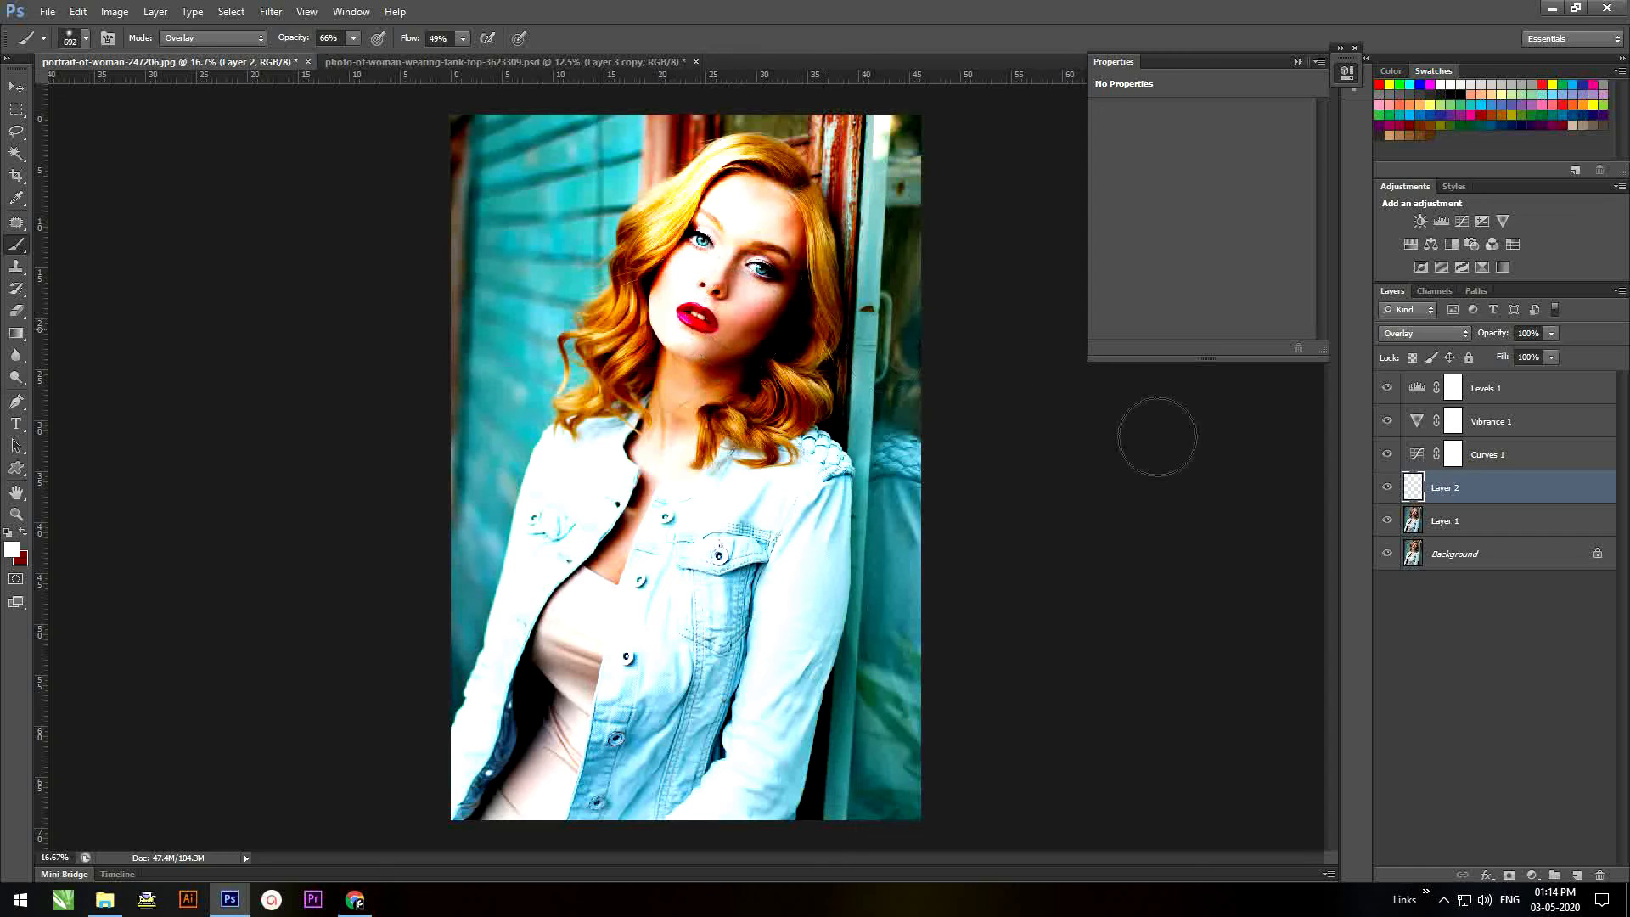
# - Enlarge the brush to 1556 and dab soft white highlights on Layer 2 over the woman's upper chest, hair and top of the head
pyautogui.moveTo(781, 534); pyautogui.dragTo(947, 648)
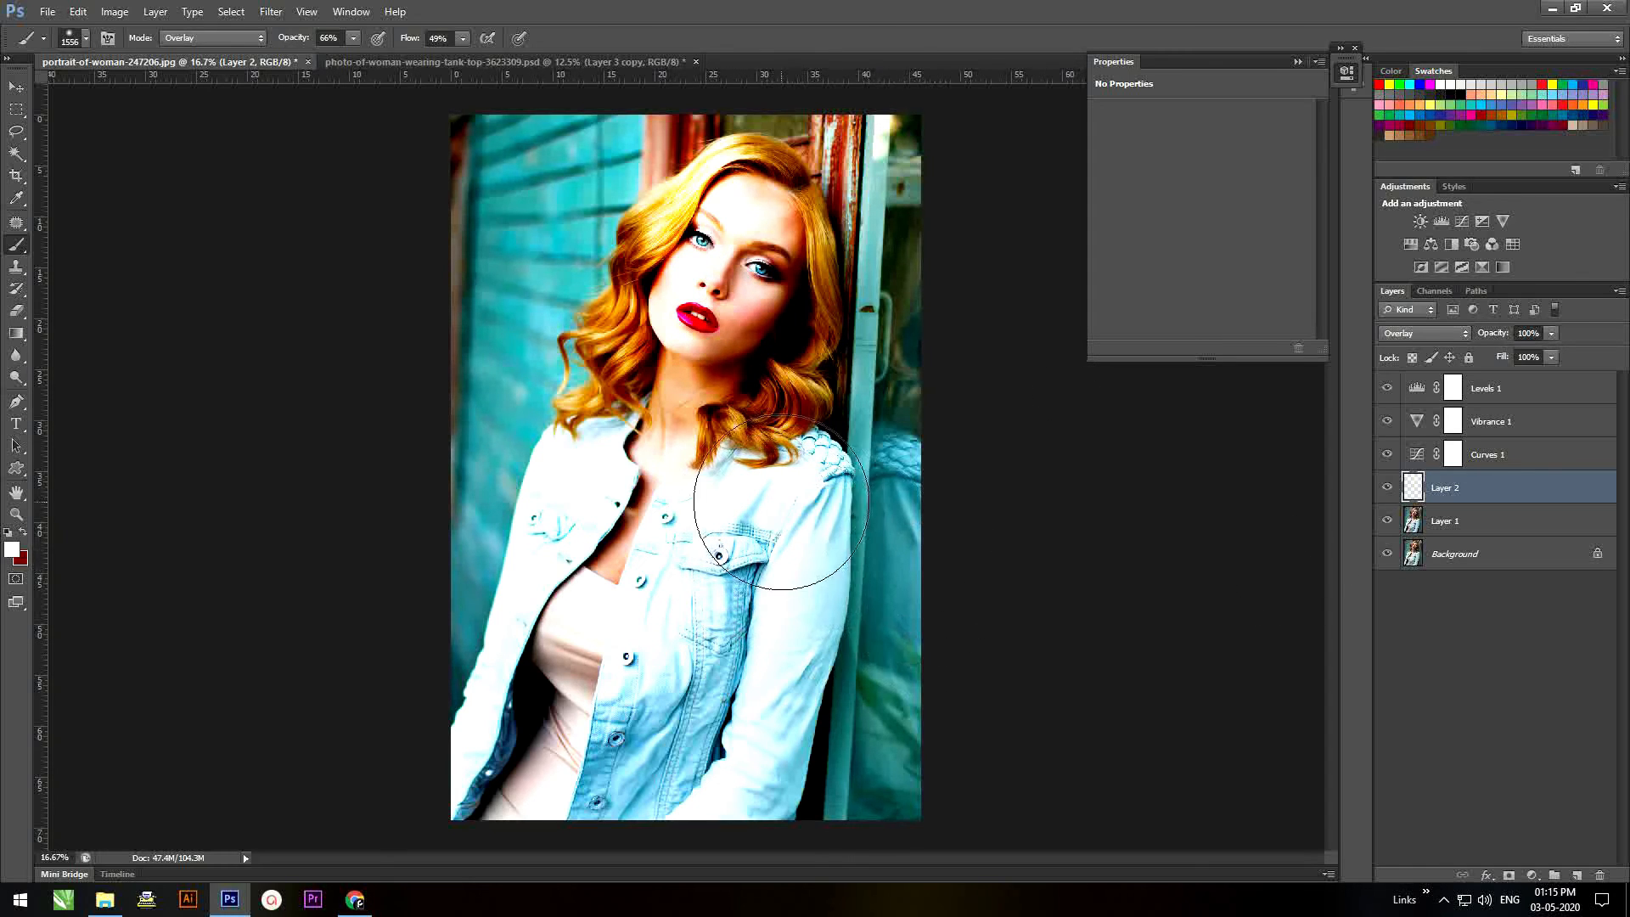
pyautogui.click(704, 444)
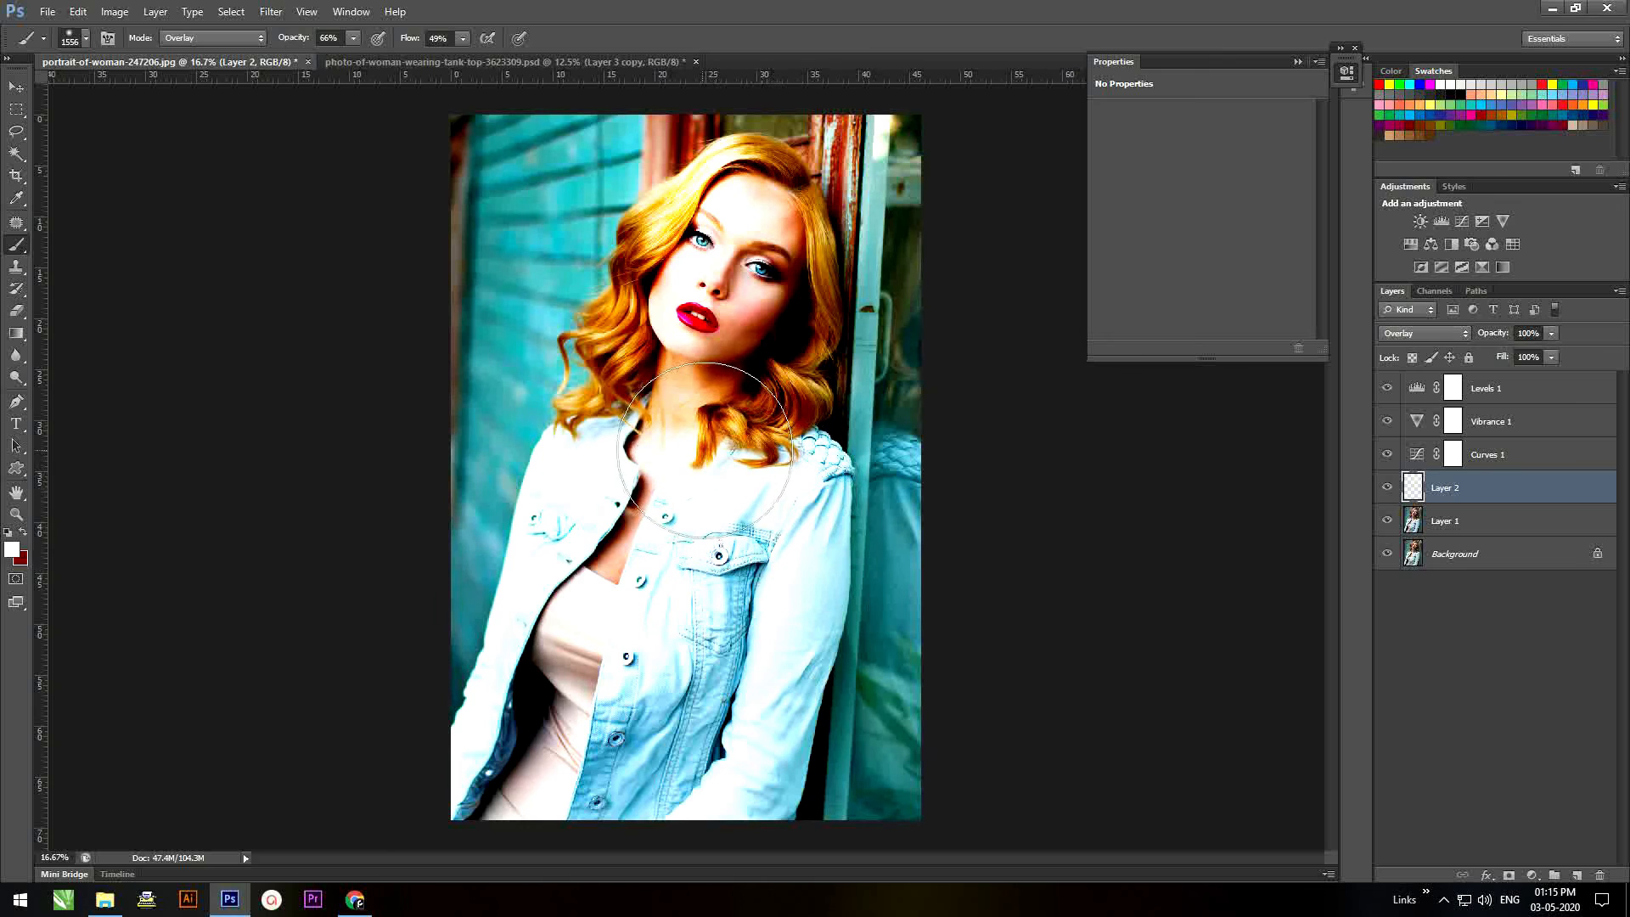
pyautogui.click(591, 353)
pyautogui.click(795, 123)
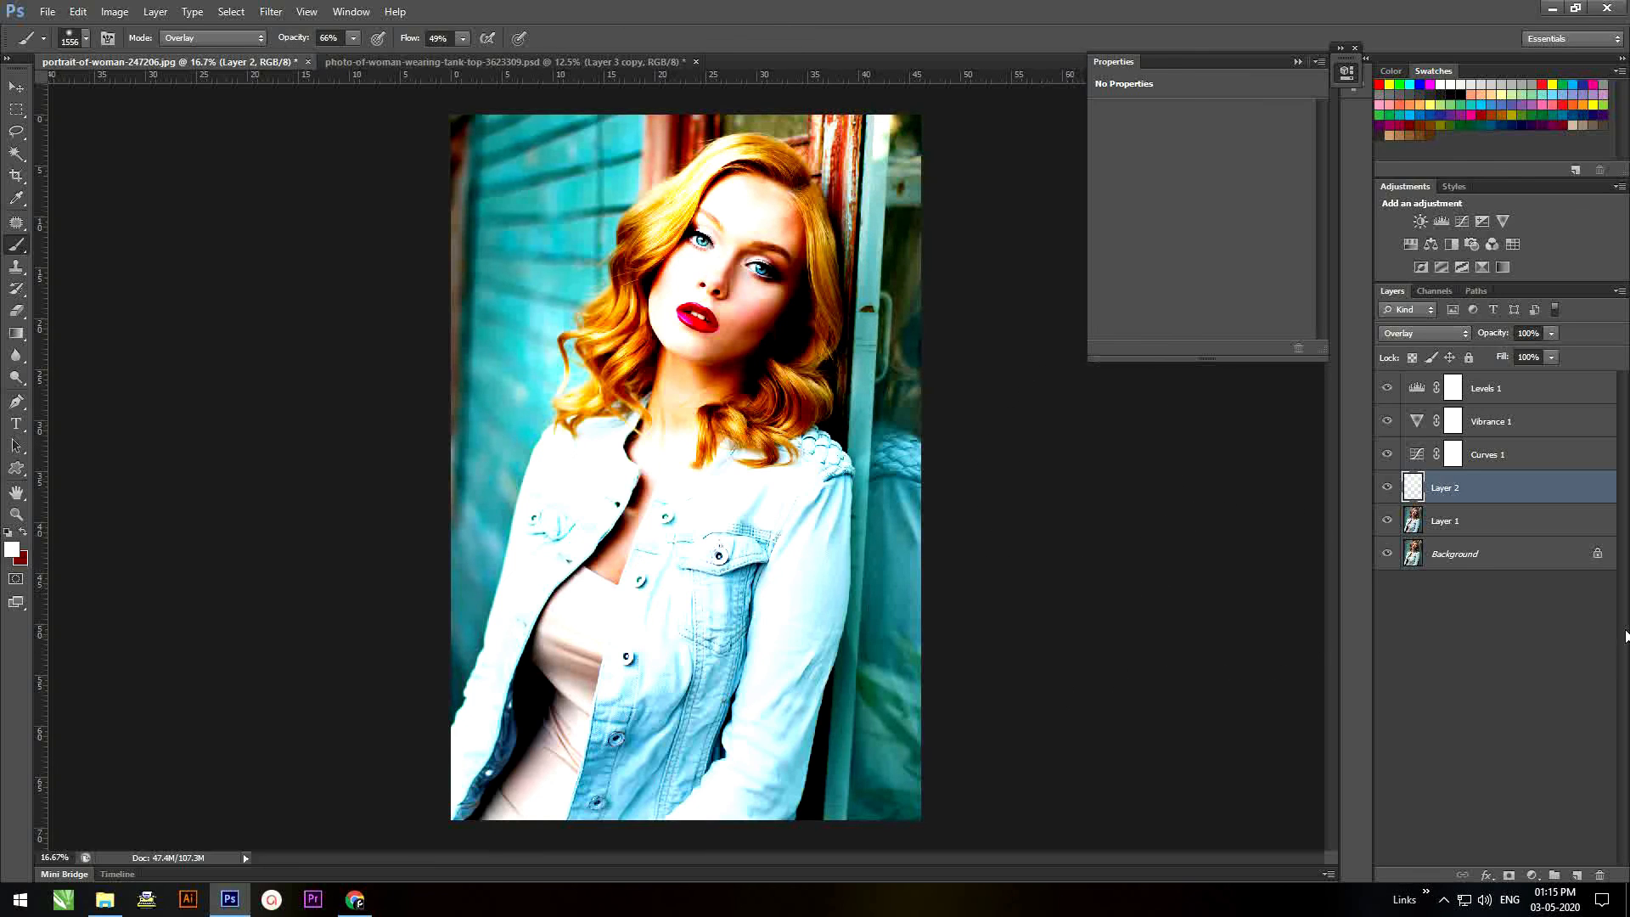
# - Switch to the Move tool, then hide and show again all layers above the Background to compare the portrait before and after
pyautogui.press('v')
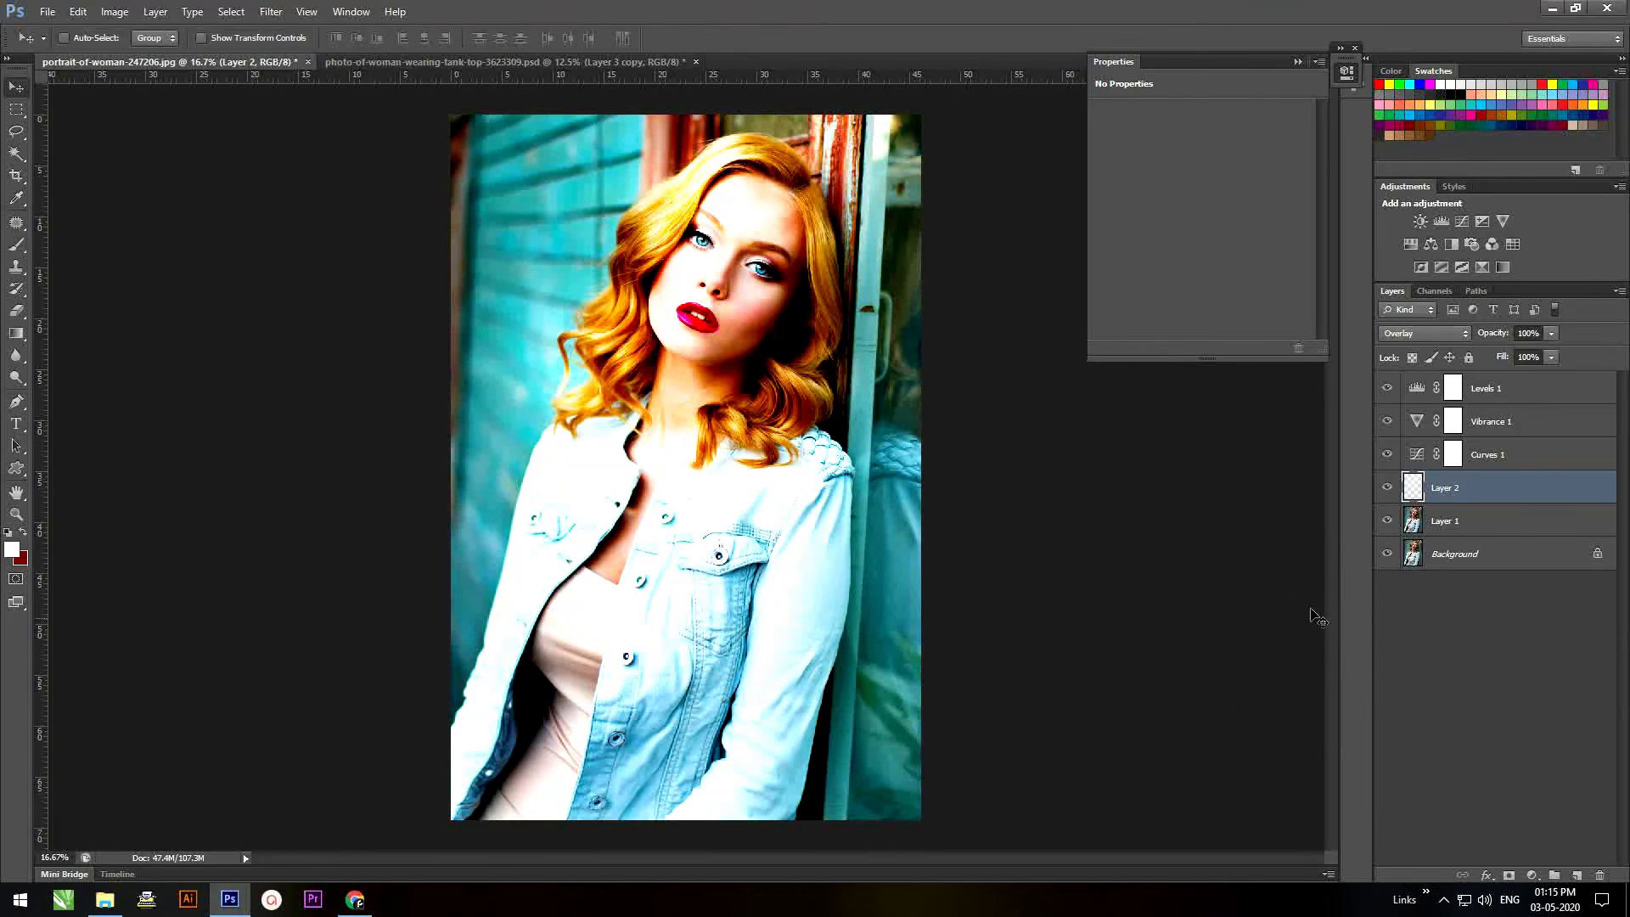
pyautogui.moveTo(1389, 414); pyautogui.dragTo(1393, 520)
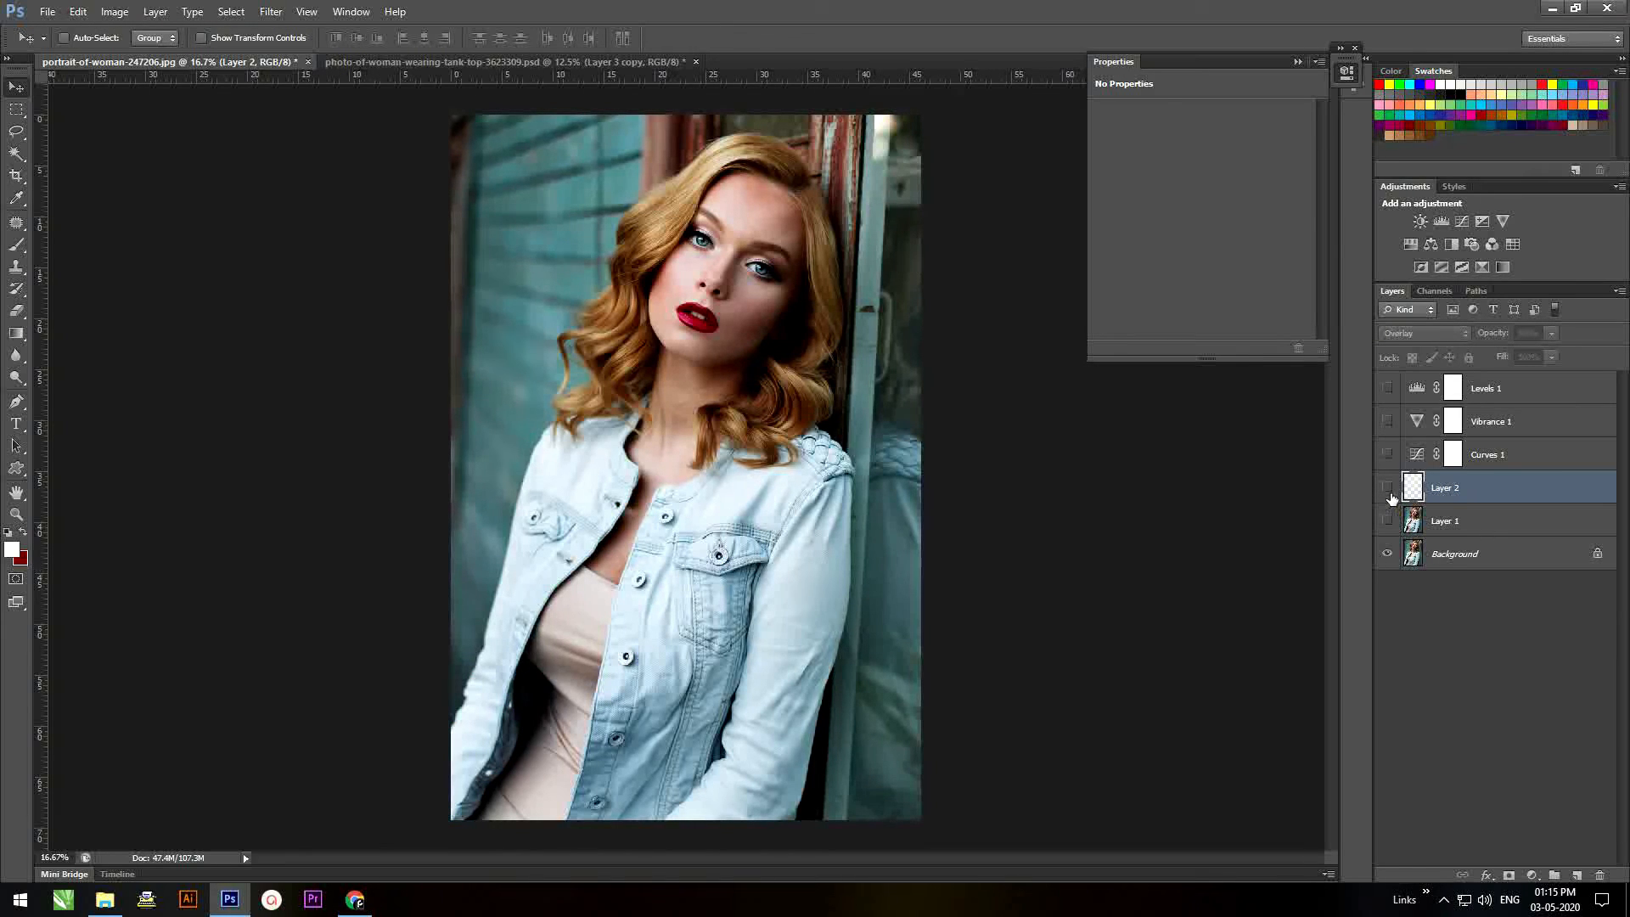
pyautogui.moveTo(1389, 527); pyautogui.dragTo(1390, 389)
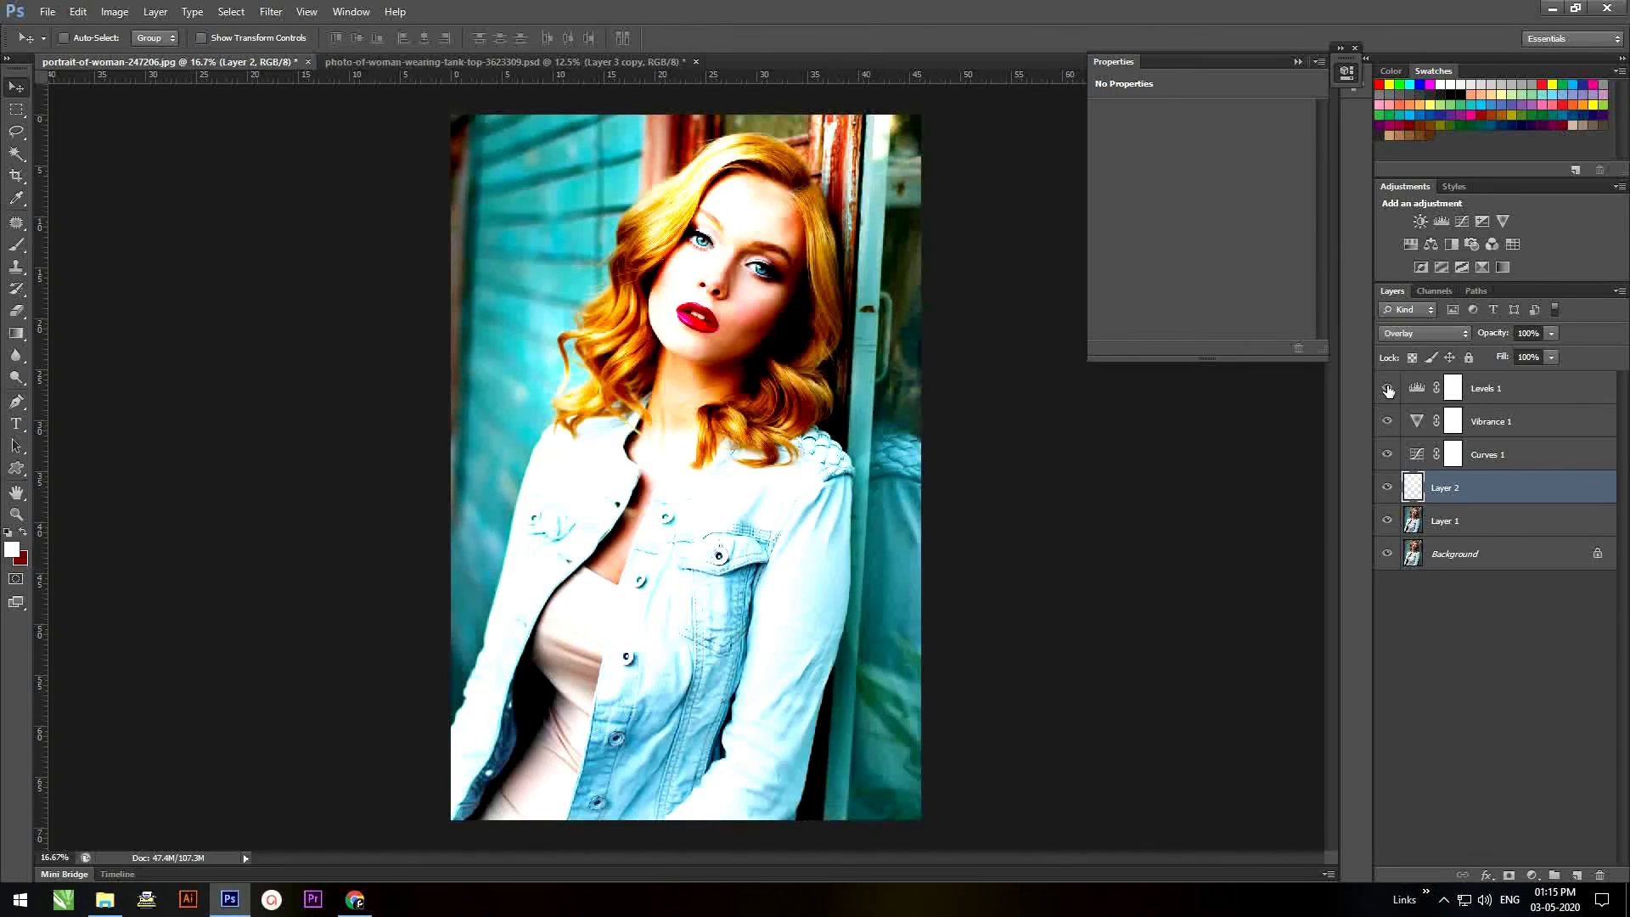